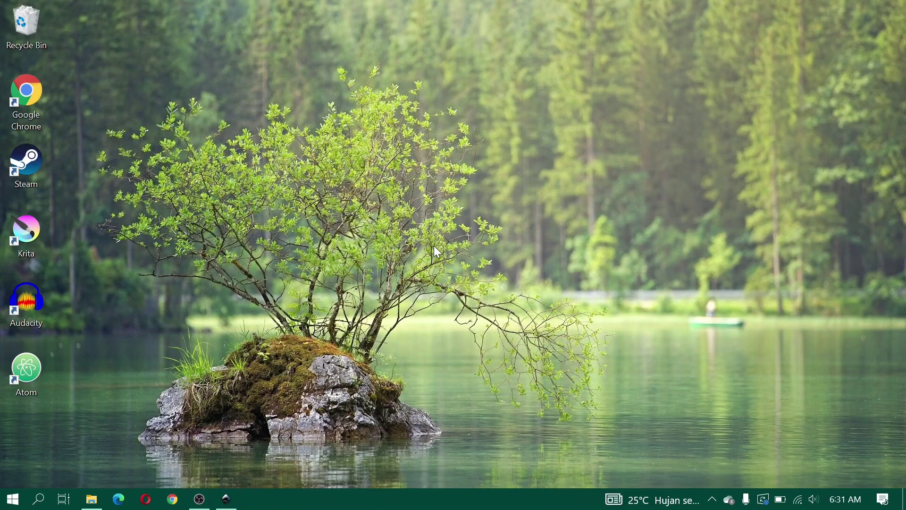
Step: Restore the Inkscape window from the taskbar
left_click(226, 499)
Step: Zoom and pan until the red, yellow, green and blue reference image is visible, and deselect it
left_click_drag(299, 263, 487, 275)
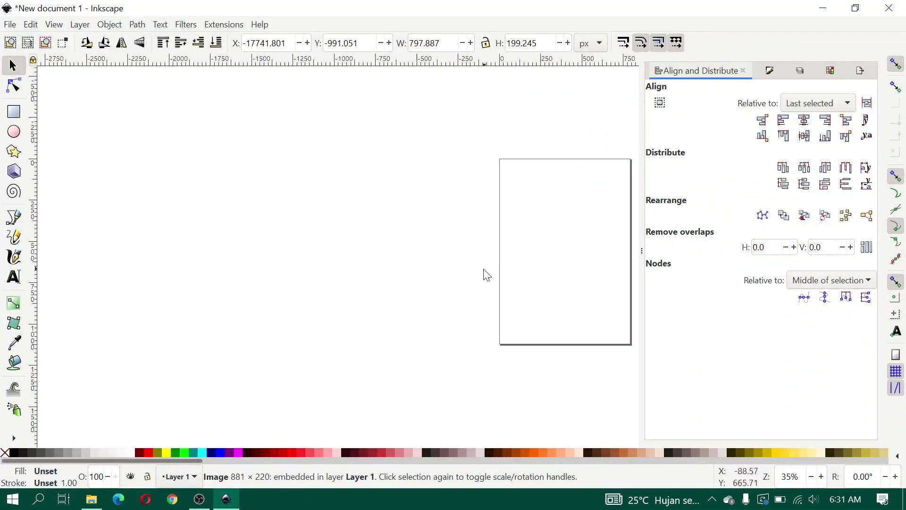
scroll(526, 243, "down", 4, "ctrl")
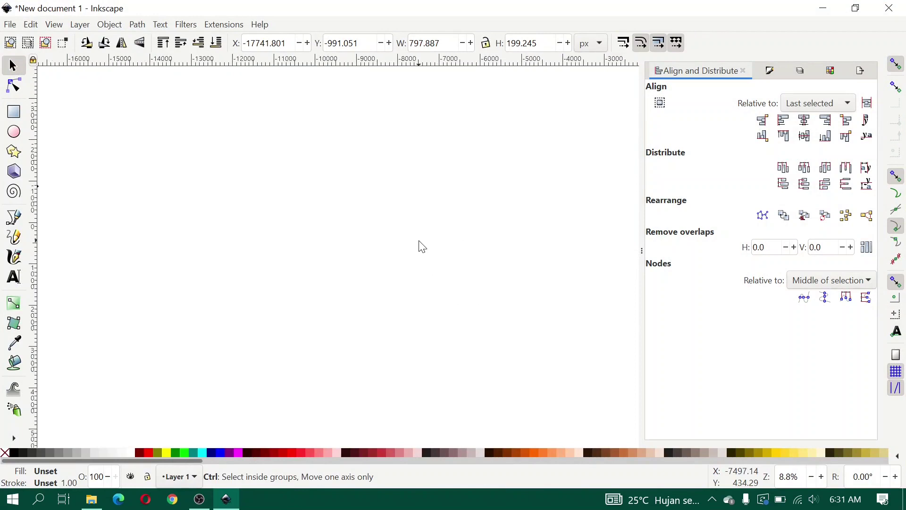
scroll(397, 250, "down", 2, "ctrl")
scroll(425, 258, "up", 4, "ctrl")
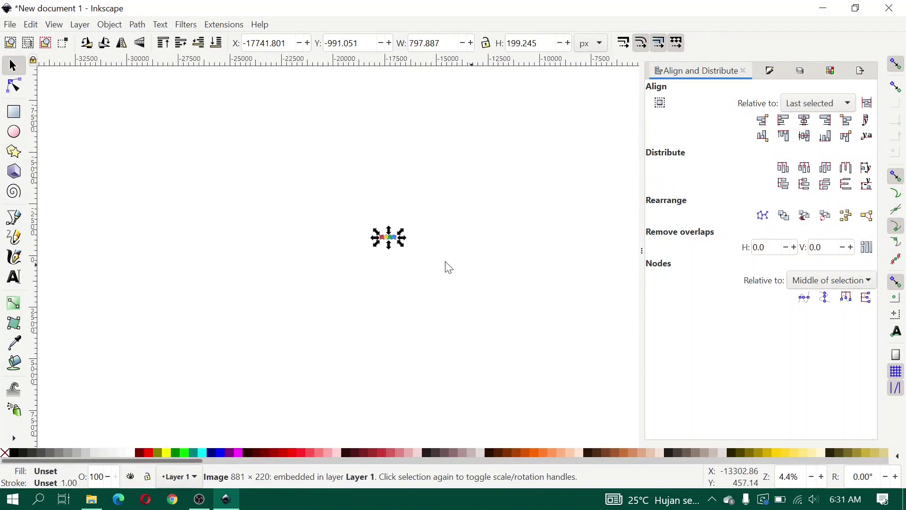
left_click(399, 251)
scroll(303, 184, "up", 4, "ctrl")
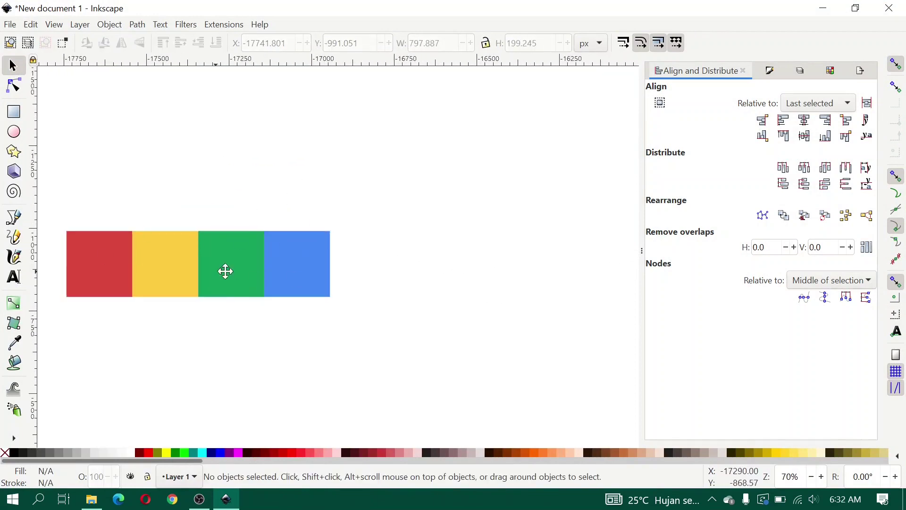
scroll(240, 217, "down", 3)
scroll(364, 245, "down", 1, "ctrl")
scroll(283, 218, "right", 2)
scroll(283, 218, "down", 4, "ctrl")
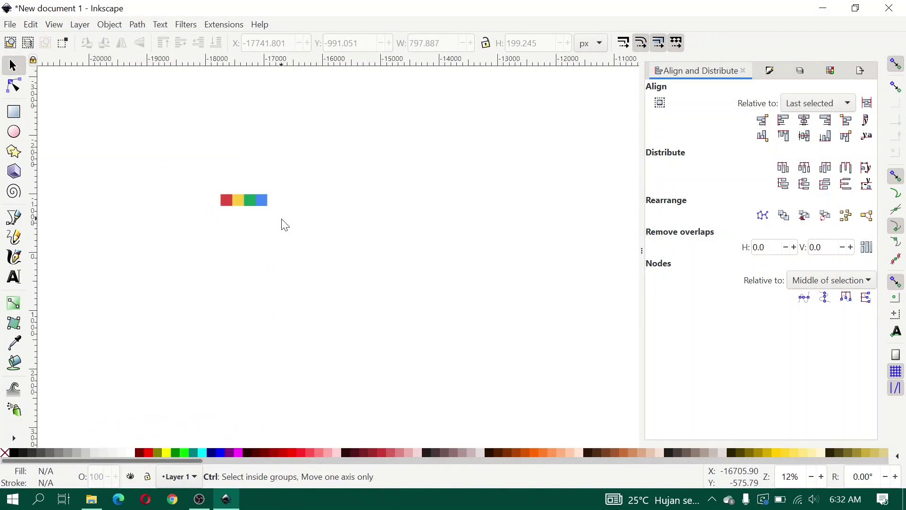
scroll(264, 226, "down", 1)
scroll(264, 226, "right", 1)
scroll(242, 226, "up", 2, "ctrl")
scroll(283, 253, "right", 1)
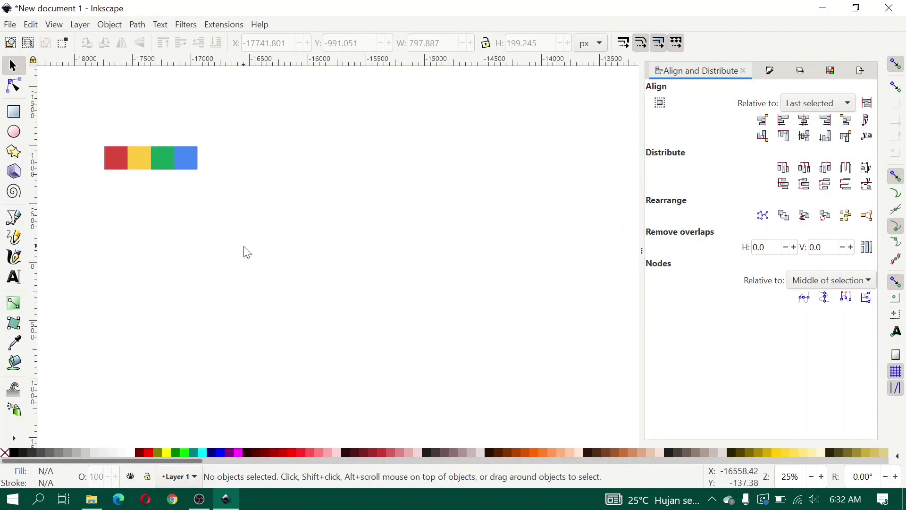
Step: Draw a black rectangle below the colour strip and size it to 1000 × 1000 px
left_click(14, 111)
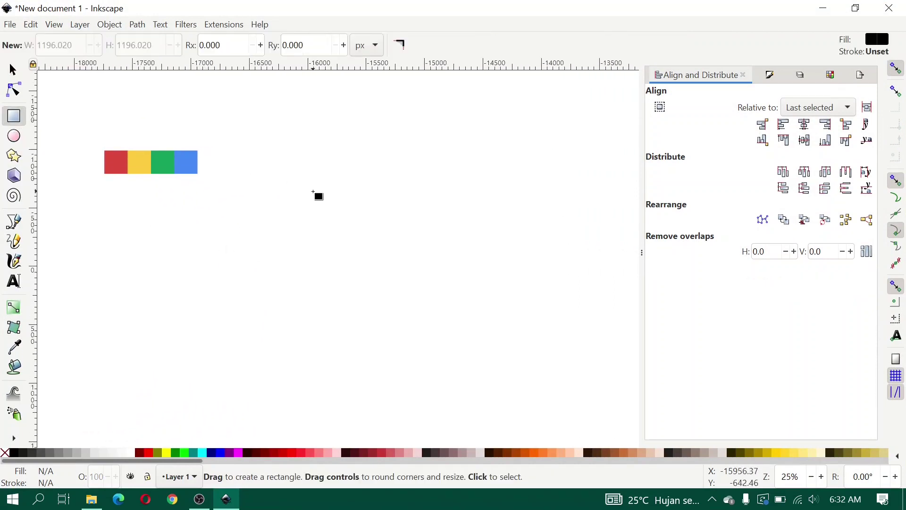
left_click_drag(322, 197, 503, 375)
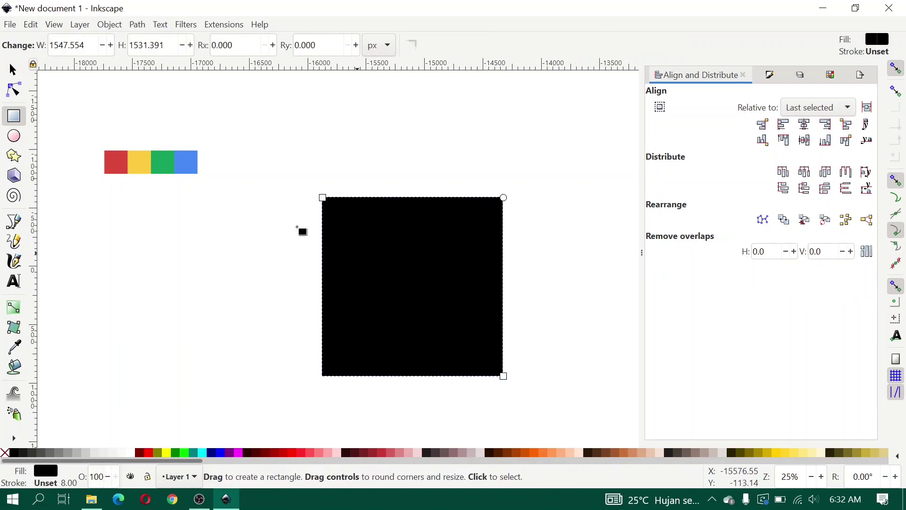
left_click(14, 72)
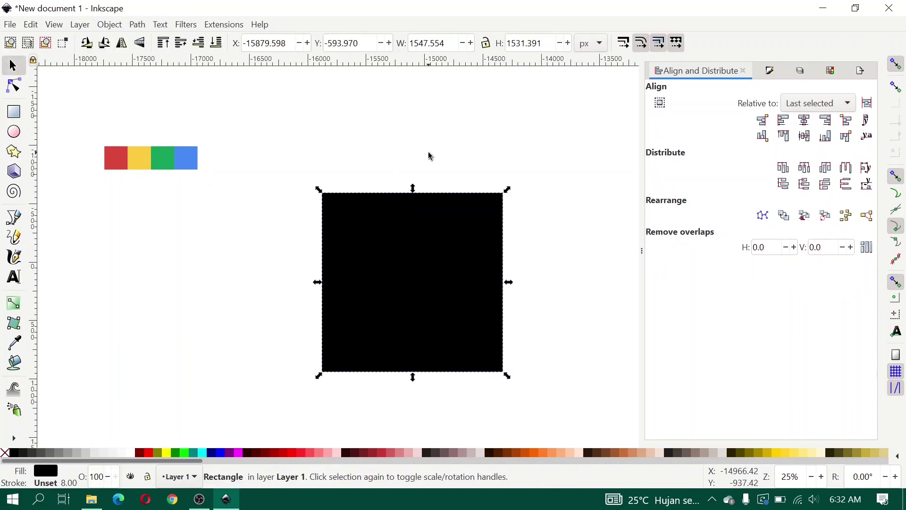
left_click(441, 42)
key("ctrl+a")
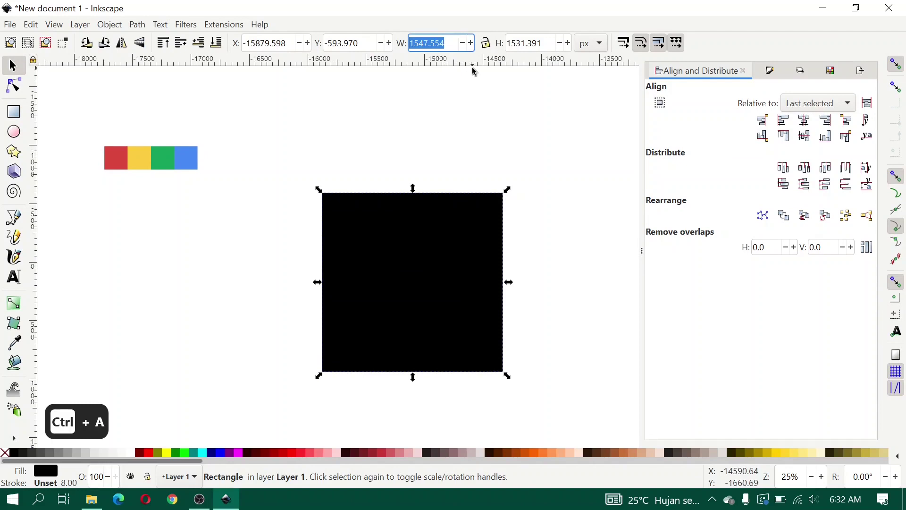
type("1000")
key("Tab")
type("1000")
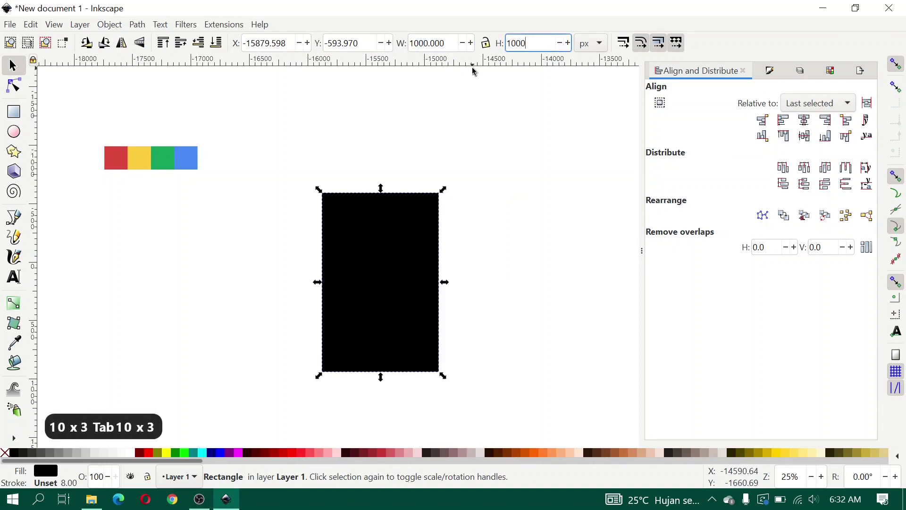
key("Return")
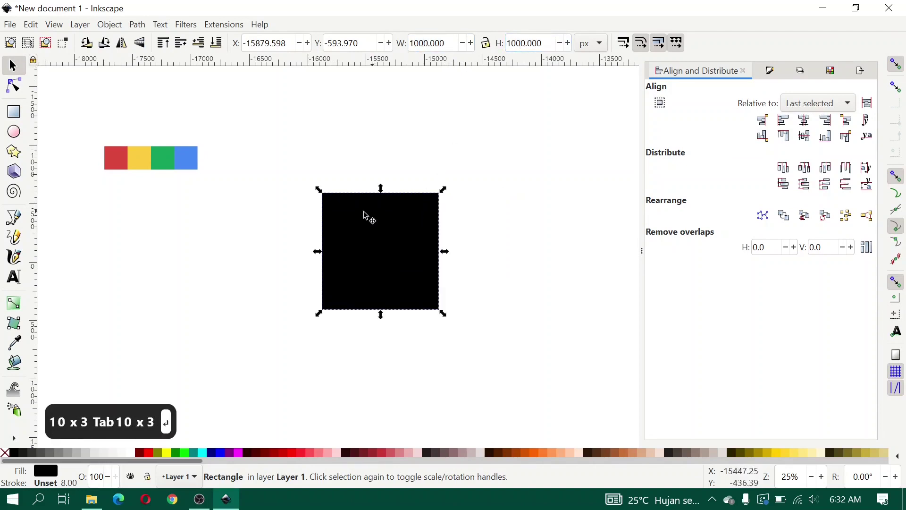
Step: Fill the square with 30% gray
left_click(78, 452)
scroll(377, 260, "right", 2)
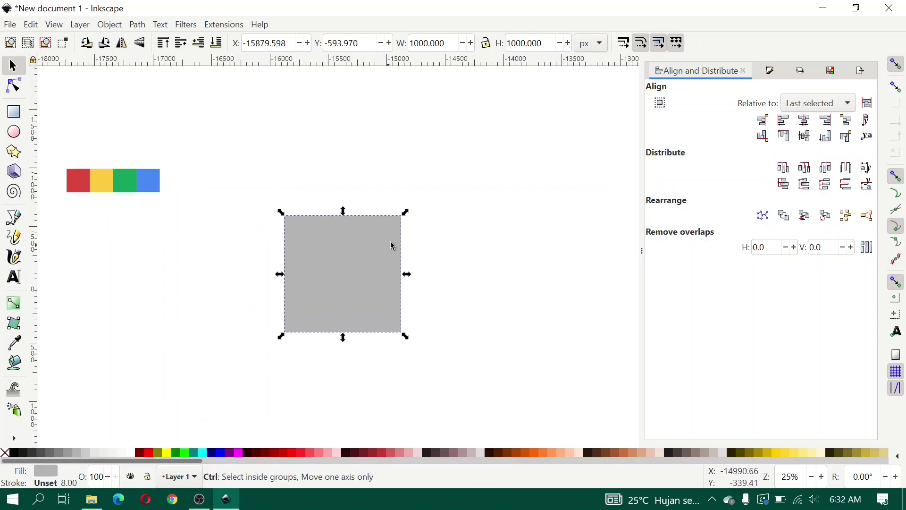
scroll(390, 242, "up", 1, "ctrl")
scroll(281, 255, "down", 1)
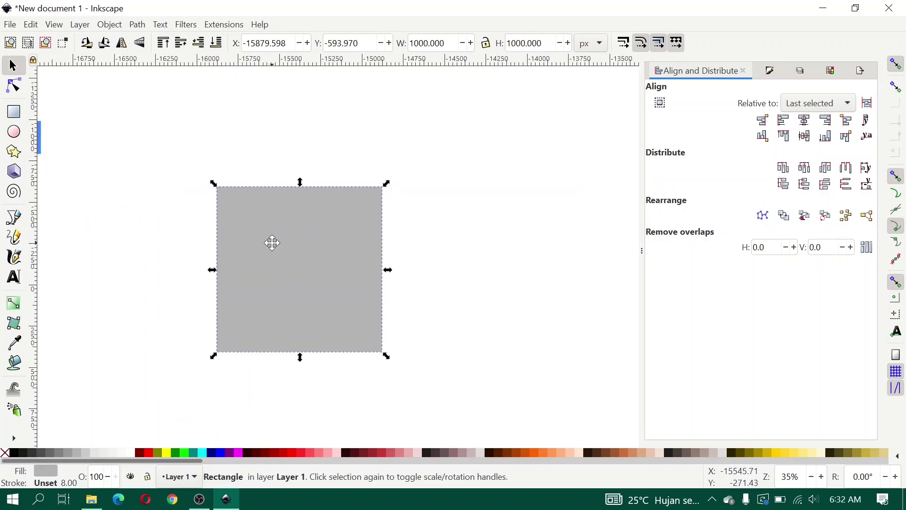
Step: Round the square's corners fully so it becomes a circle
left_click(21, 92)
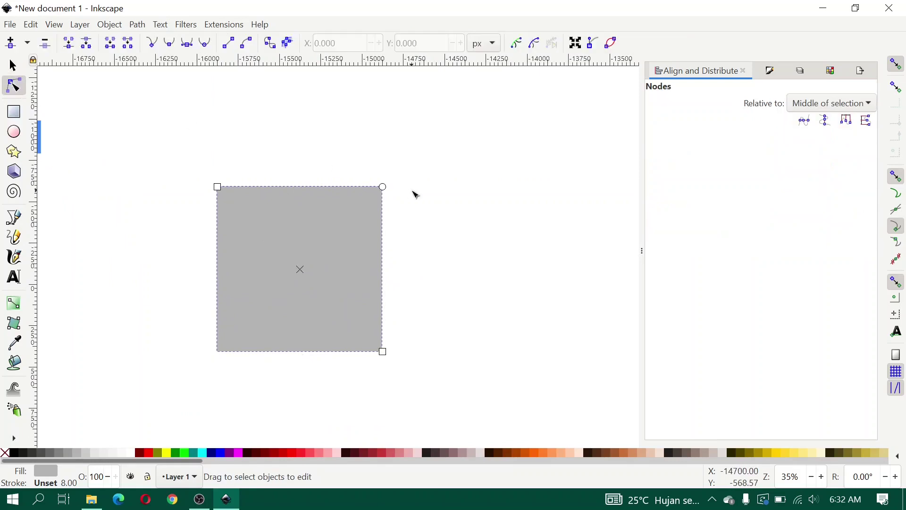
left_click_drag(386, 190, 386, 272)
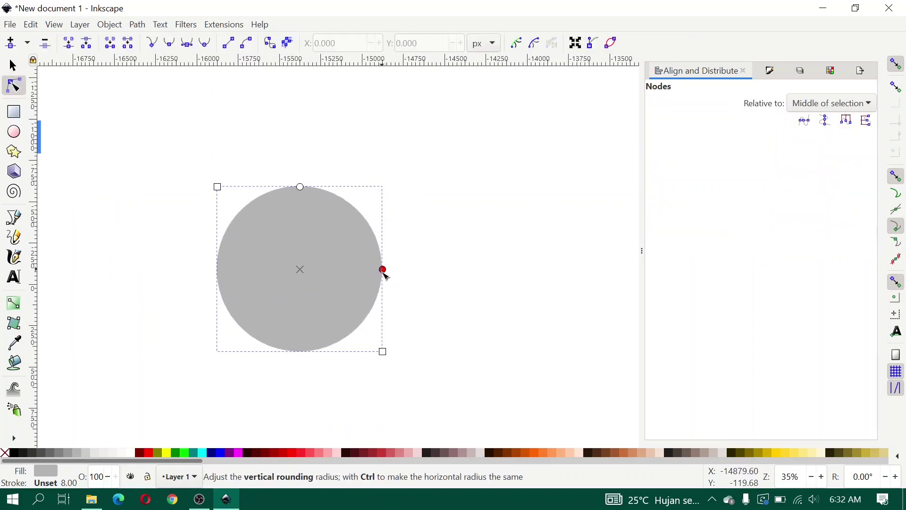
key("ctrl+z")
key("ctrl+z")
key("ctrl+shift+z")
key("ctrl+shift+z")
left_click(12, 66)
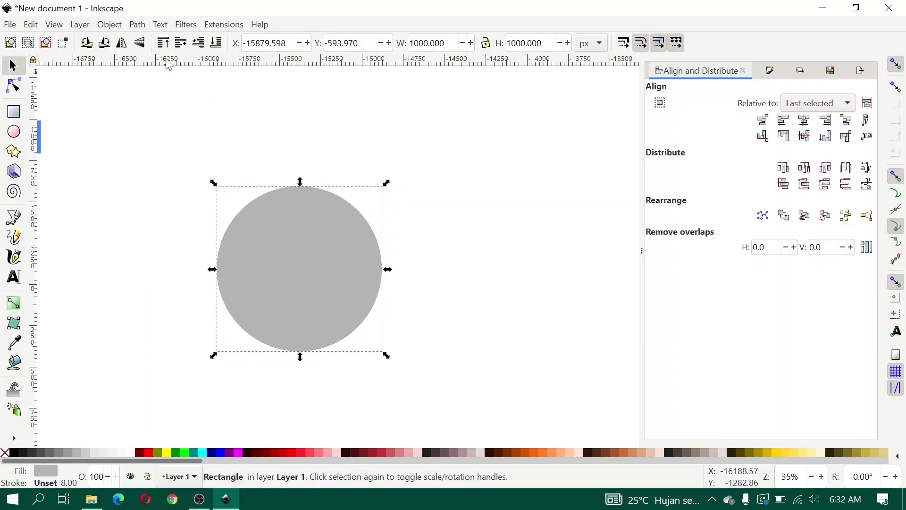
Step: Convert the gray circle to a path and shift it toward mid-canvas
left_click(137, 24)
left_click(142, 41)
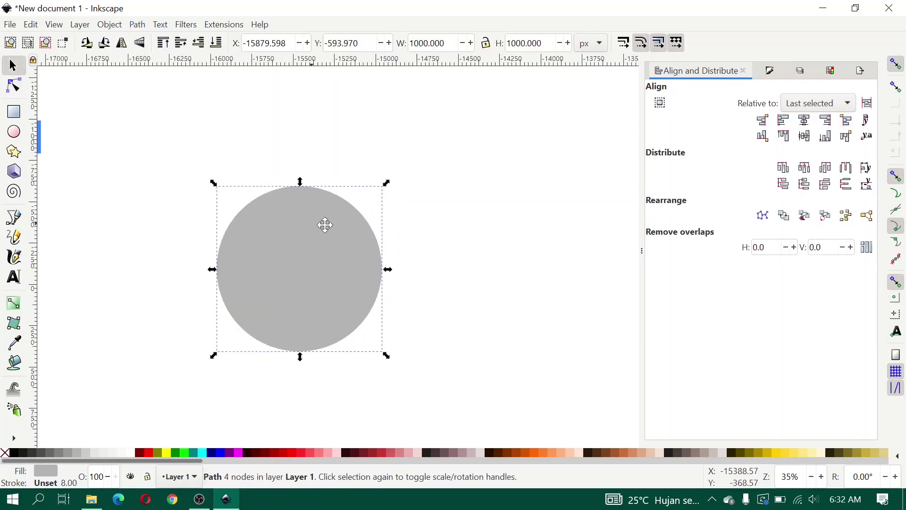
scroll(323, 223, "left", 5)
left_click_drag(397, 265, 307, 269)
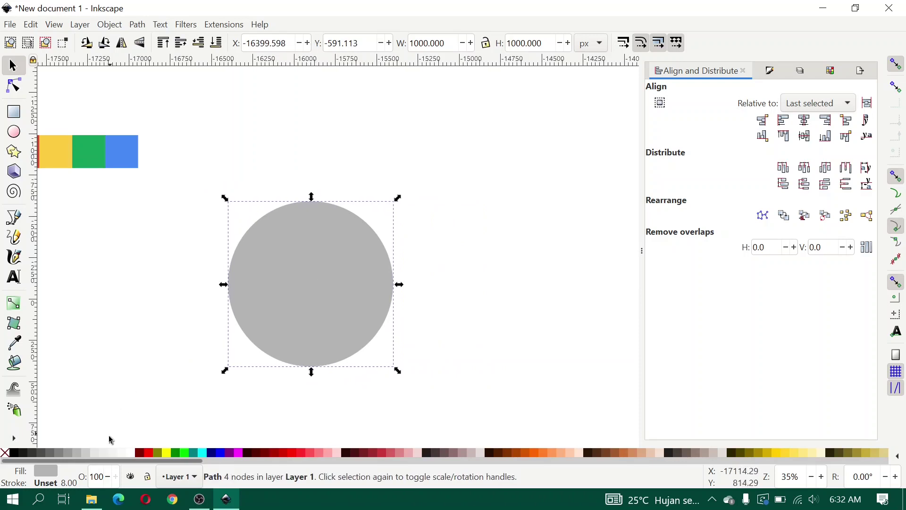
left_click_drag(411, 307, 445, 296)
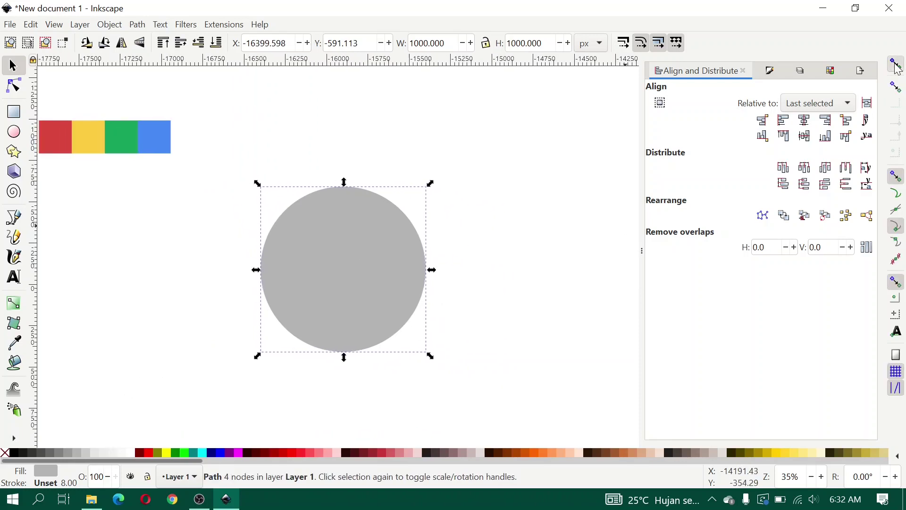
Step: Enable rotation-centre snapping and cross horizontal and vertical guides at the circle's centre
left_click(899, 320)
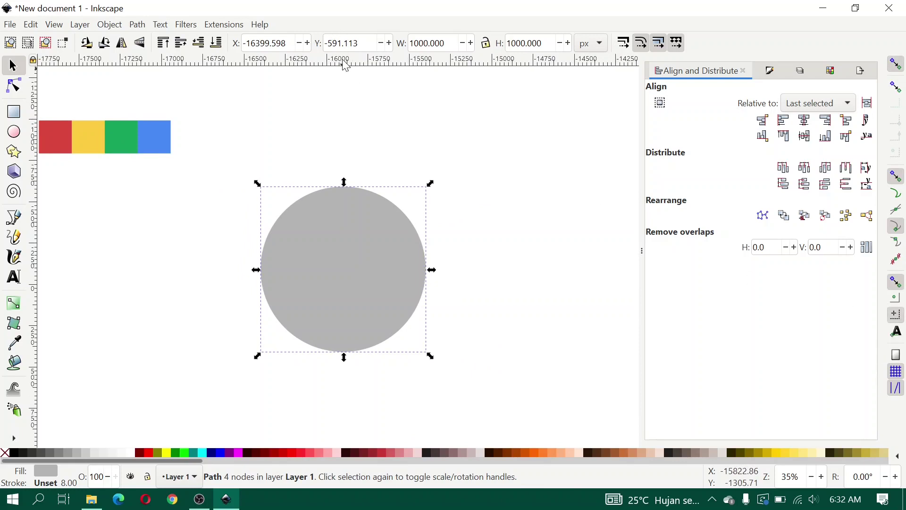
left_click_drag(346, 66, 341, 271)
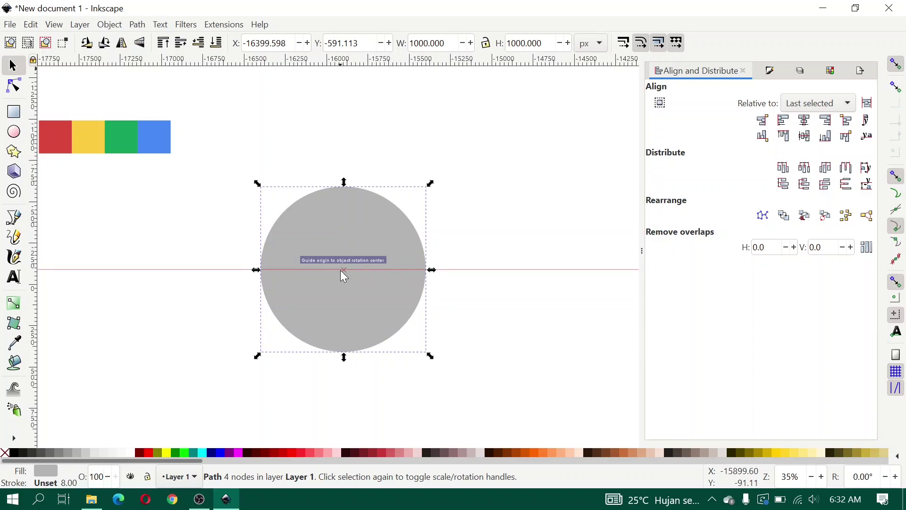
left_click_drag(33, 255, 346, 260)
scroll(346, 261, "up", 1)
scroll(346, 261, "down", 1)
key("Escape")
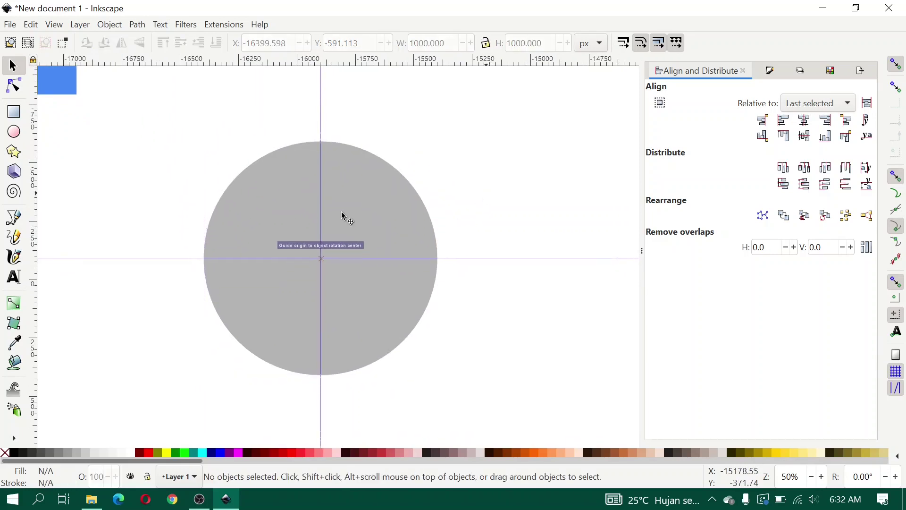
left_click(379, 194)
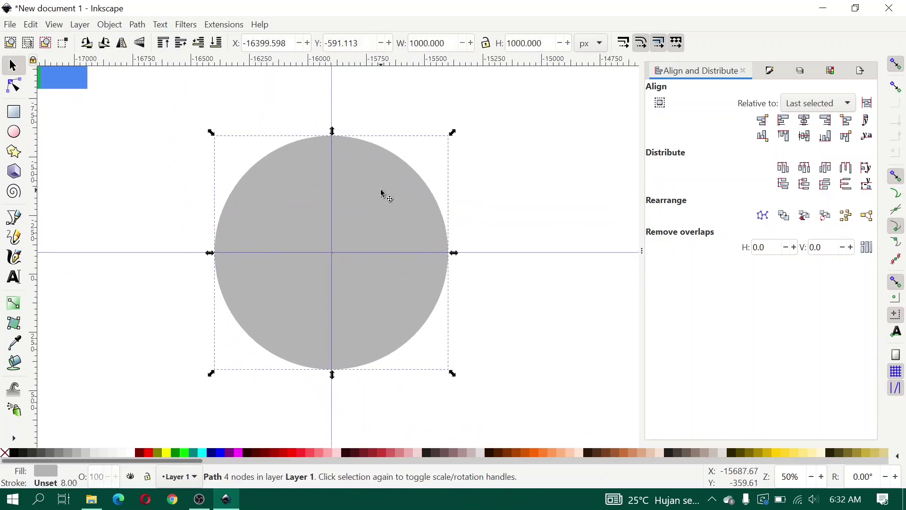
Step: Duplicate the gray circle and resize the copy to 450 × 450 px
right_click(379, 227)
left_click(426, 215)
left_click(436, 48)
key("ctrl+a")
type("450")
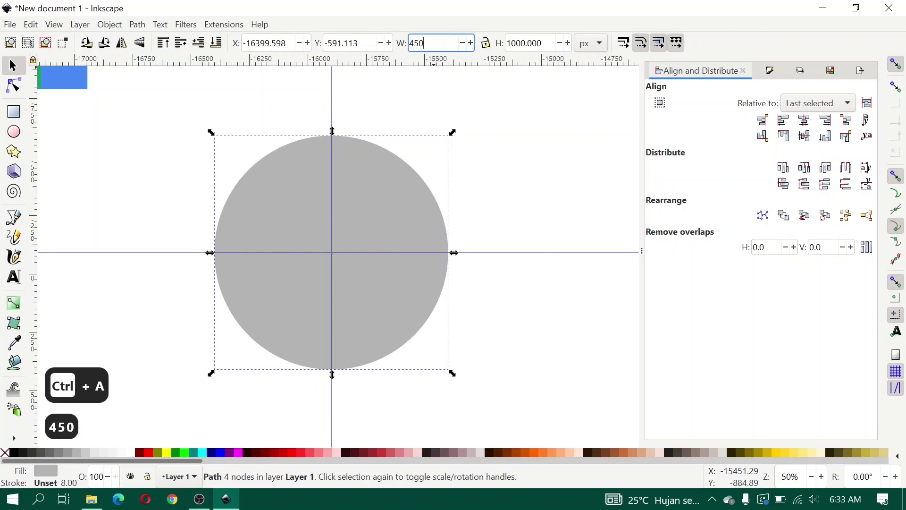
key("Tab")
type("450")
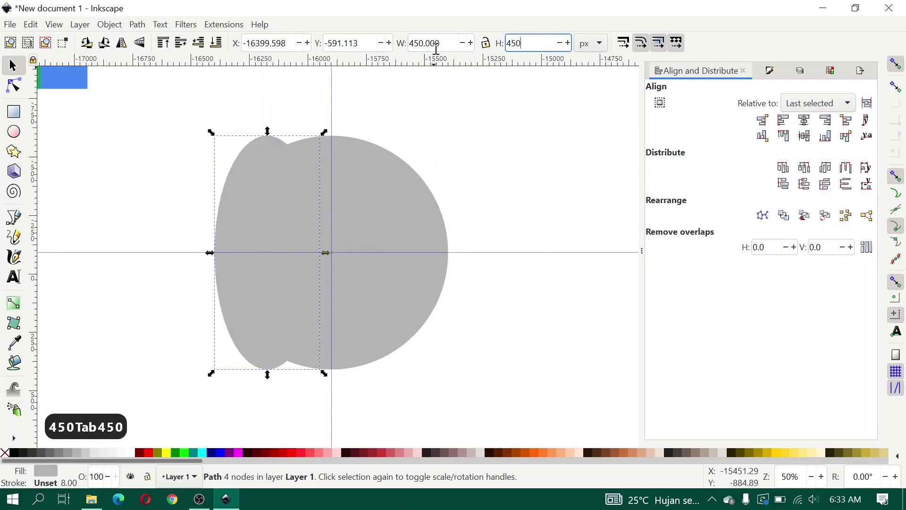
key("Return")
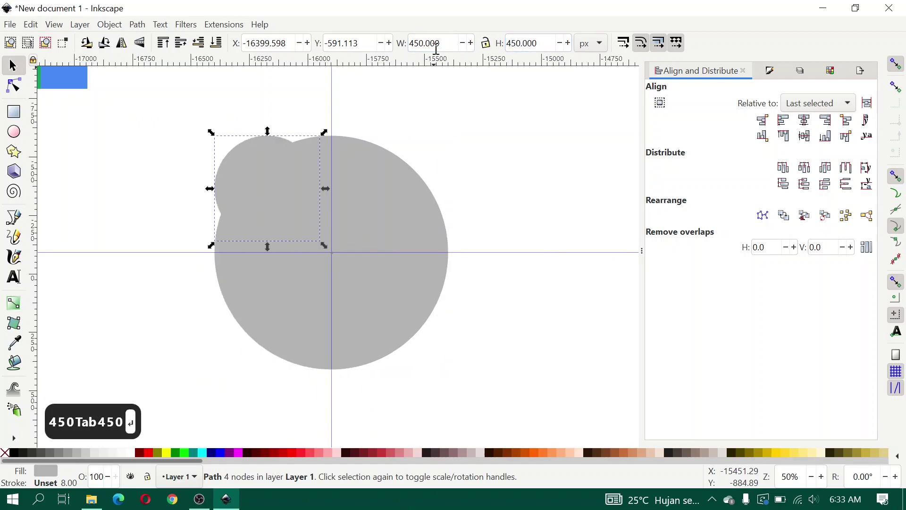
Step: Fill the 450 px copy white and centre it on the guide crossing
left_click(131, 454)
left_click_drag(263, 176, 323, 259)
scroll(349, 257, "up", 2)
scroll(324, 259, "down", 1)
left_click(526, 159)
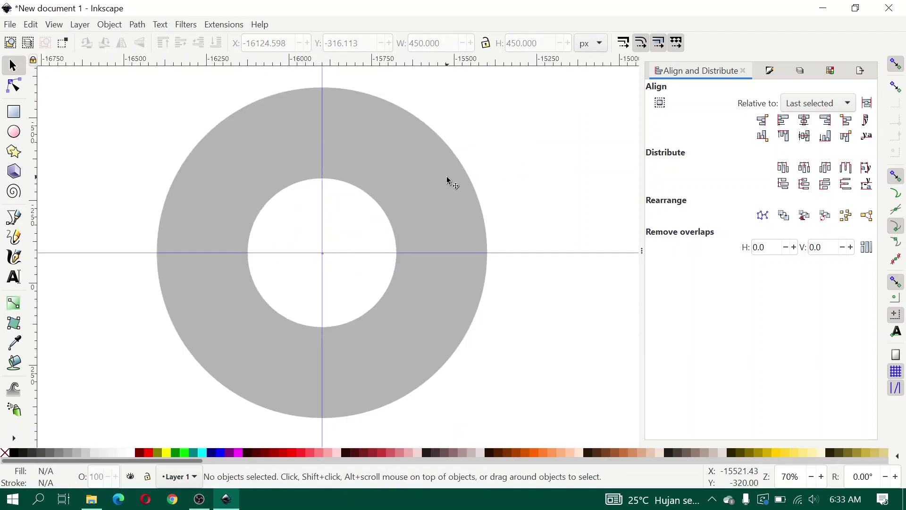
Step: Duplicate the white circle and fill the copy blue using the Dropper
right_click(379, 215)
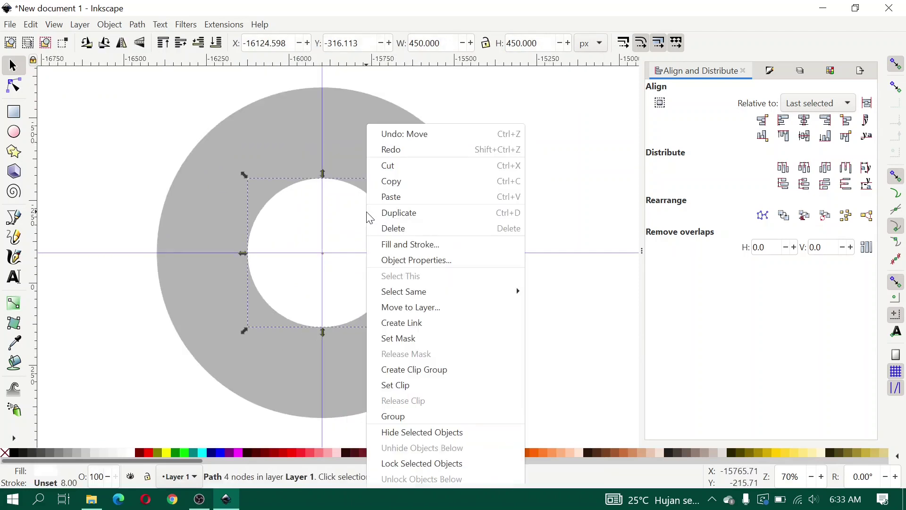
left_click(414, 212)
scroll(375, 219, "down", 2)
key("d")
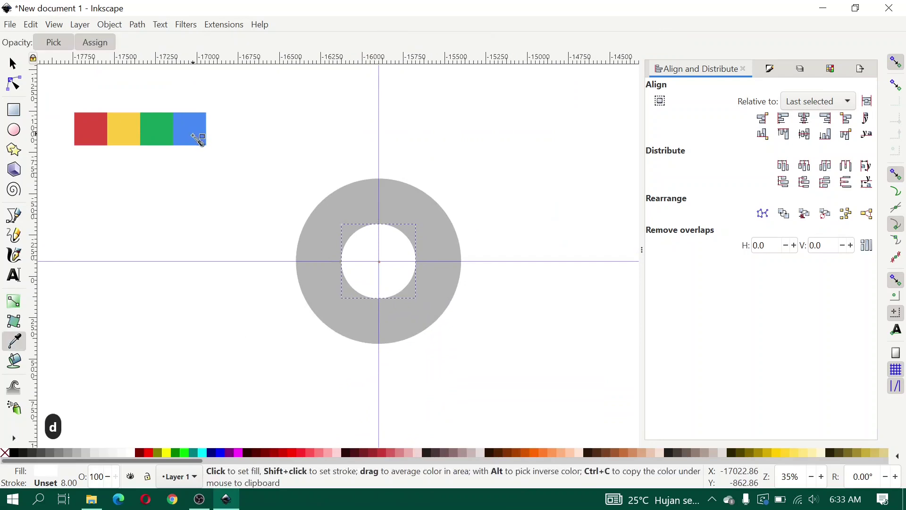
left_click(194, 134)
left_click(12, 63)
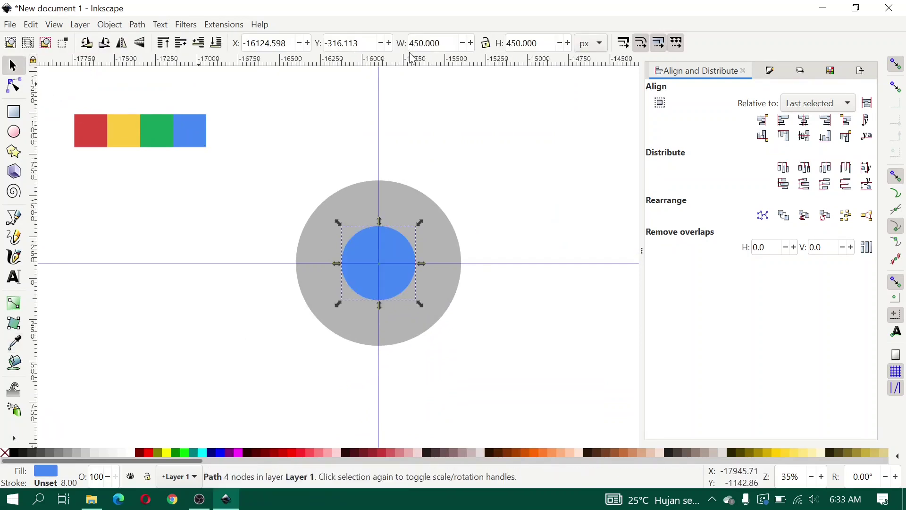
Step: Resize the blue circle to 378 × 378 px and centre it on the guide crossing
left_click(434, 42)
key("ctrl+a")
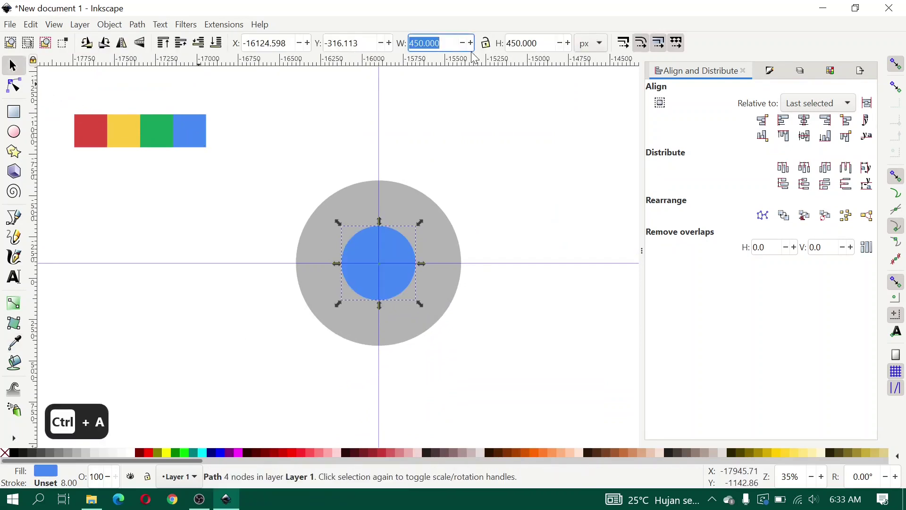
type("378")
key("Return")
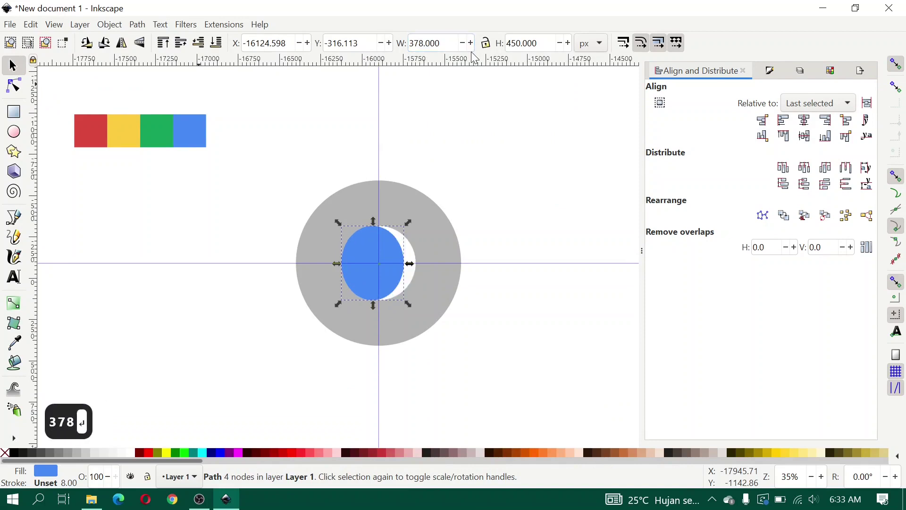
left_click(515, 42)
key("ctrl+a")
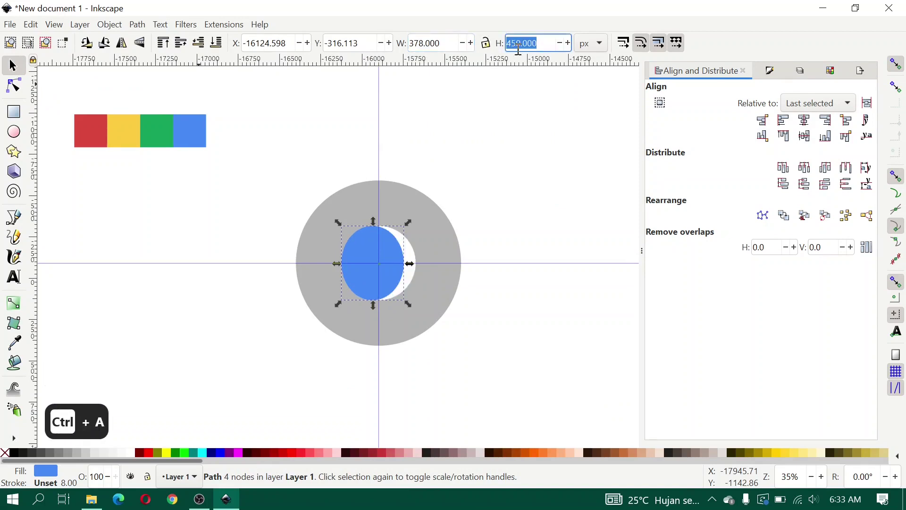
type("378")
key("Return")
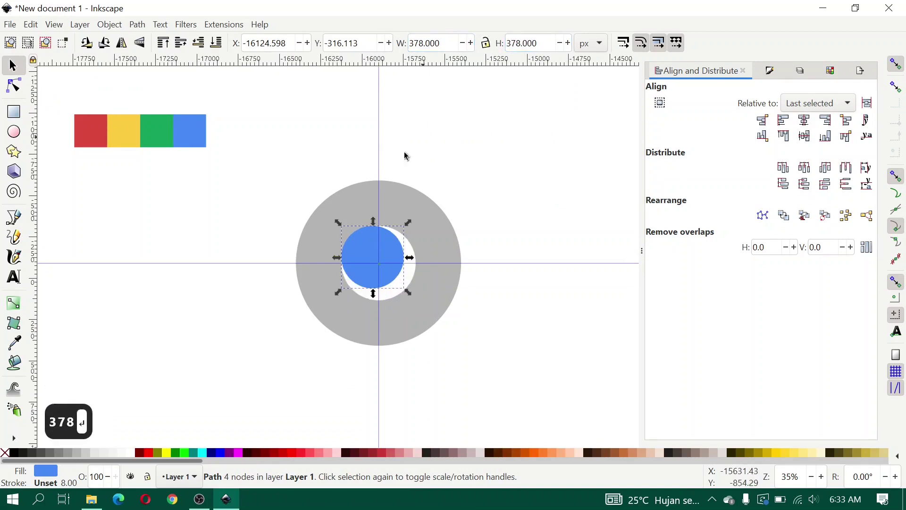
scroll(215, 183, "up", 1, "ctrl")
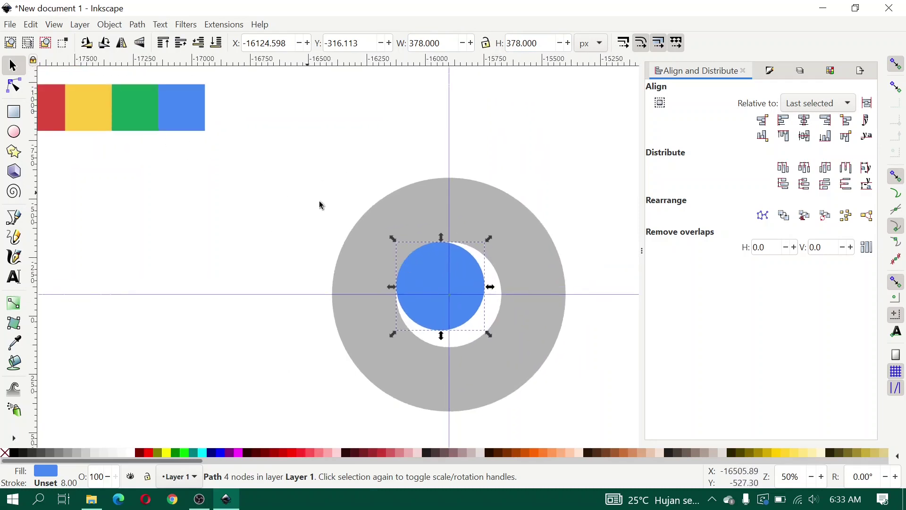
scroll(493, 295, "up", 1, "ctrl")
left_click_drag(453, 287, 405, 303)
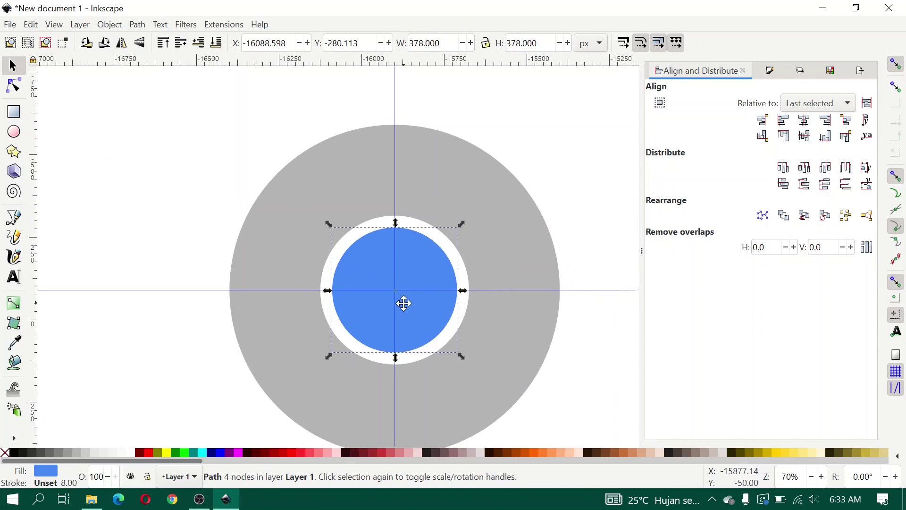
Step: Deselect the blue circle and enable bounding-box and bounding-box corner snapping
scroll(352, 289, "right", 3)
scroll(368, 275, "down", 1)
left_click(538, 206)
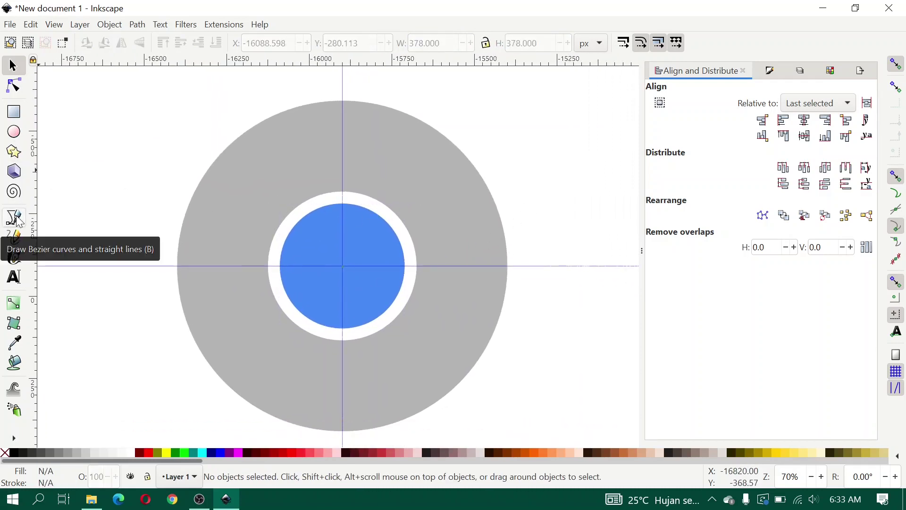
left_click(17, 221)
left_click(13, 66)
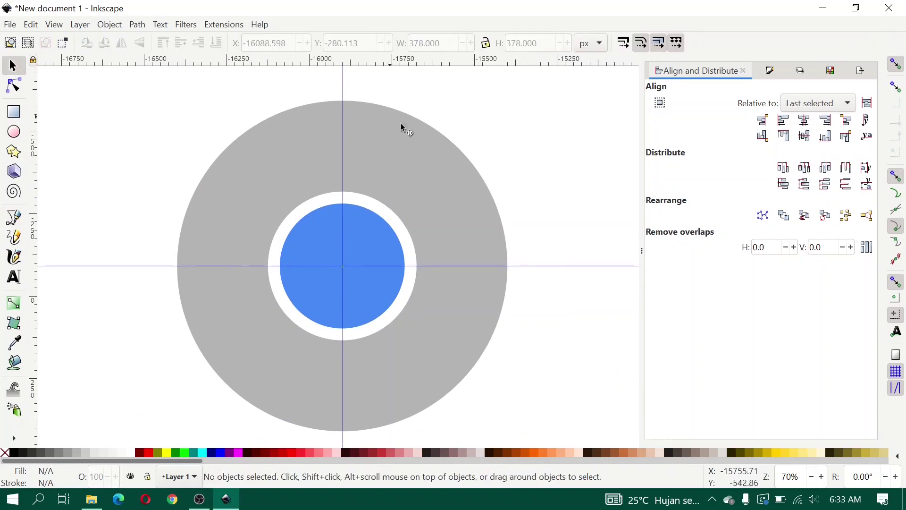
scroll(340, 143, "right", 1)
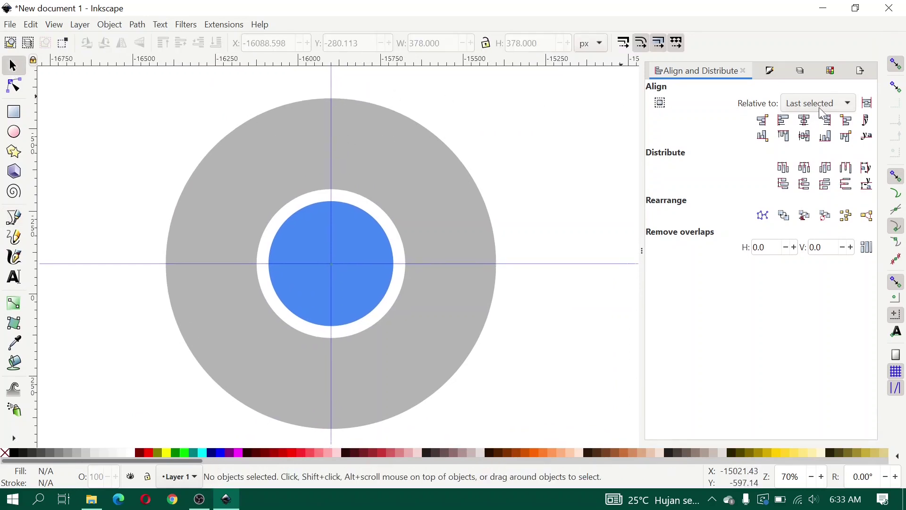
left_click(901, 89)
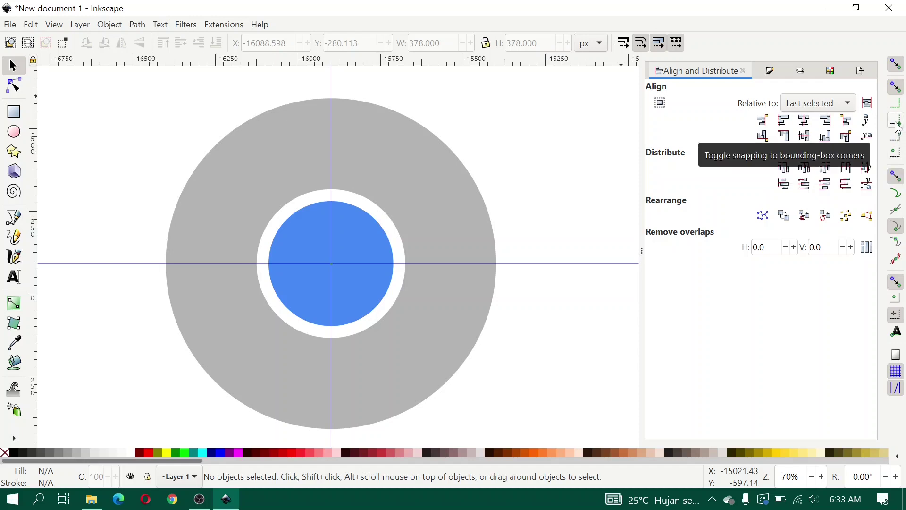
left_click(897, 124)
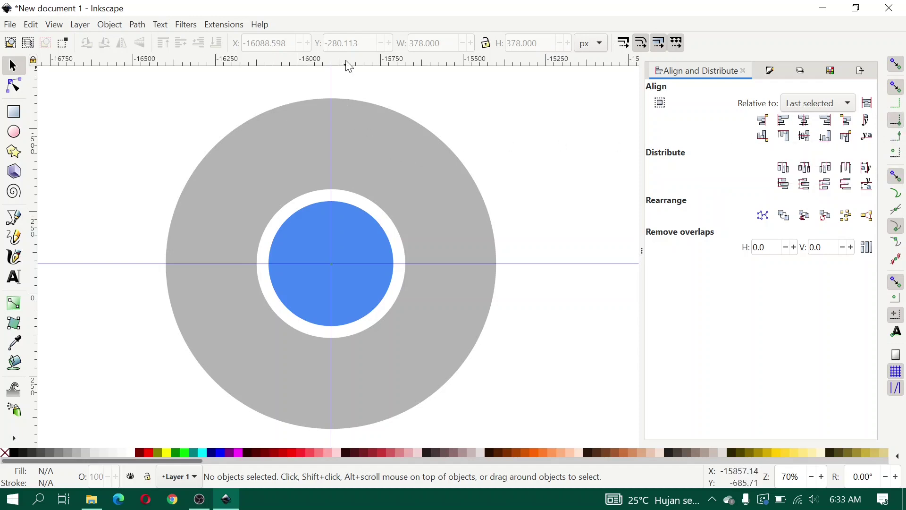
Step: Add a horizontal guide snapped to the white circle's top node, enabling edge-midpoint snapping
left_click_drag(346, 62, 373, 160)
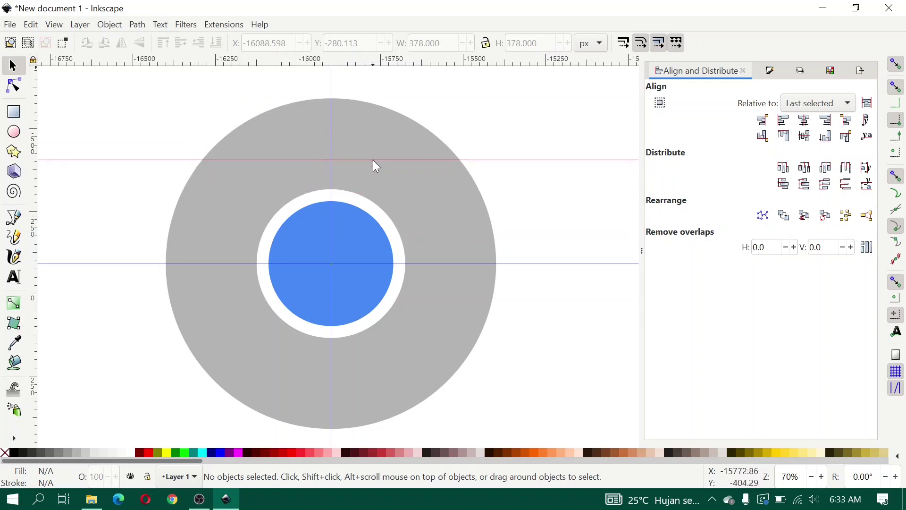
left_click(897, 137)
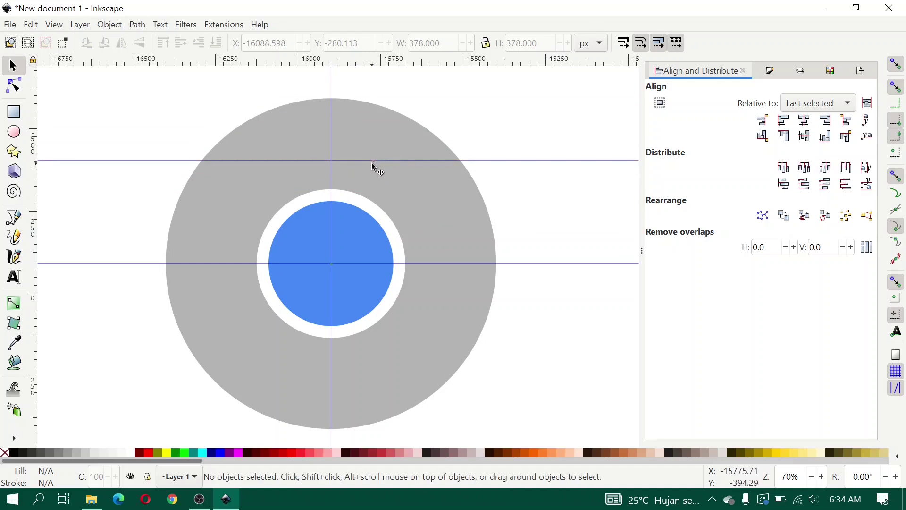
left_click_drag(373, 161, 333, 189)
scroll(332, 193, "up", 4)
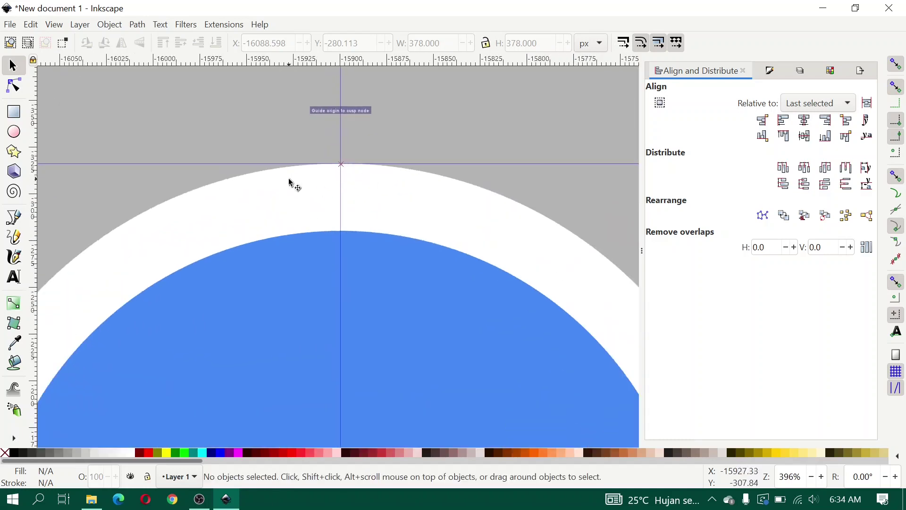
scroll(325, 194, "down", 3)
scroll(366, 217, "right", 1)
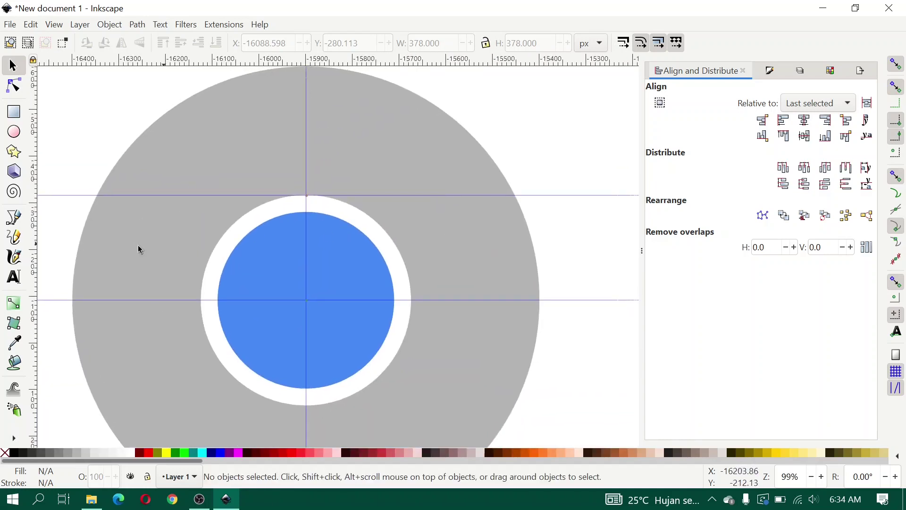
Step: Draw a straight line rightward along the upper guide from the guide crossing
left_click(15, 220)
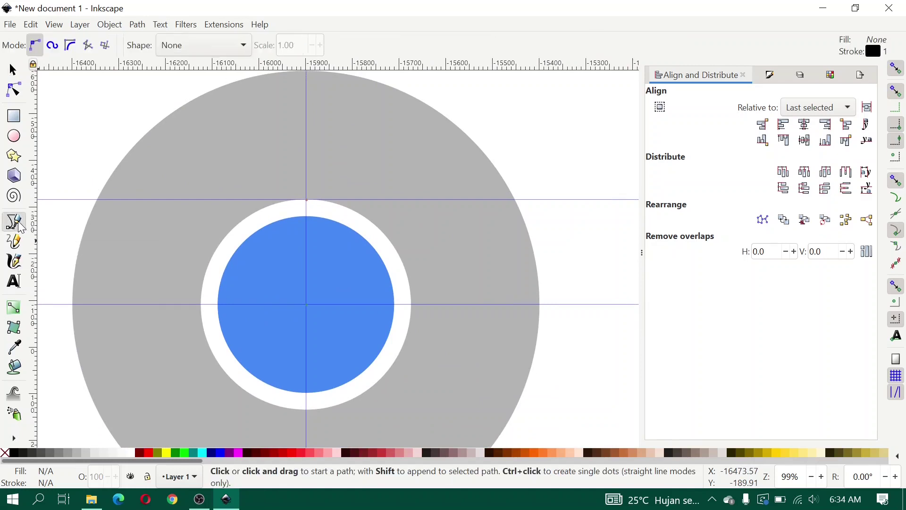
left_click(305, 203)
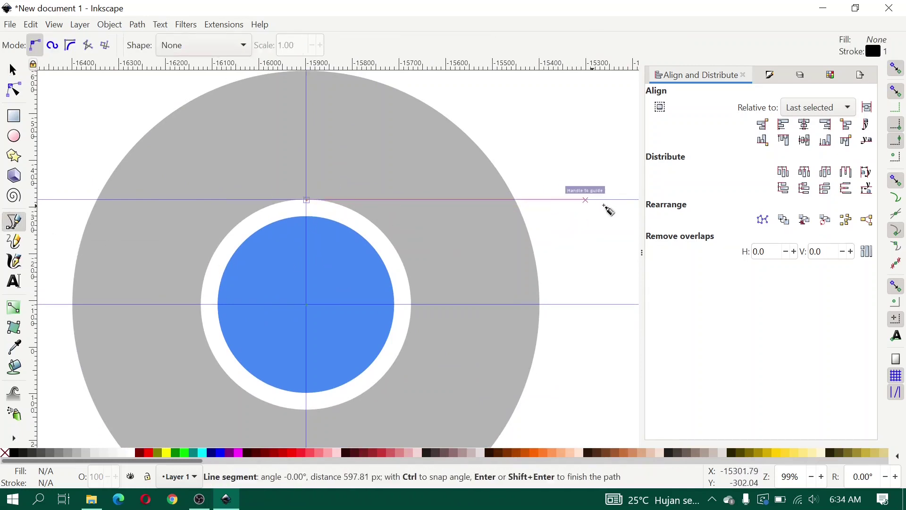
double_click(627, 203)
scroll(551, 253, "down", 2)
scroll(551, 252, "right", 3)
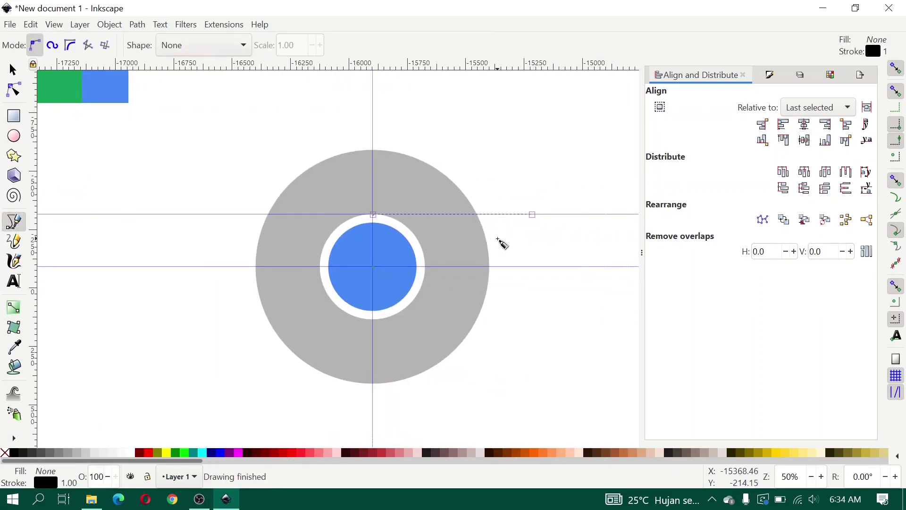
Step: Give the line an 8 px stroke width in Fill and Stroke
key("ctrl+shift+f")
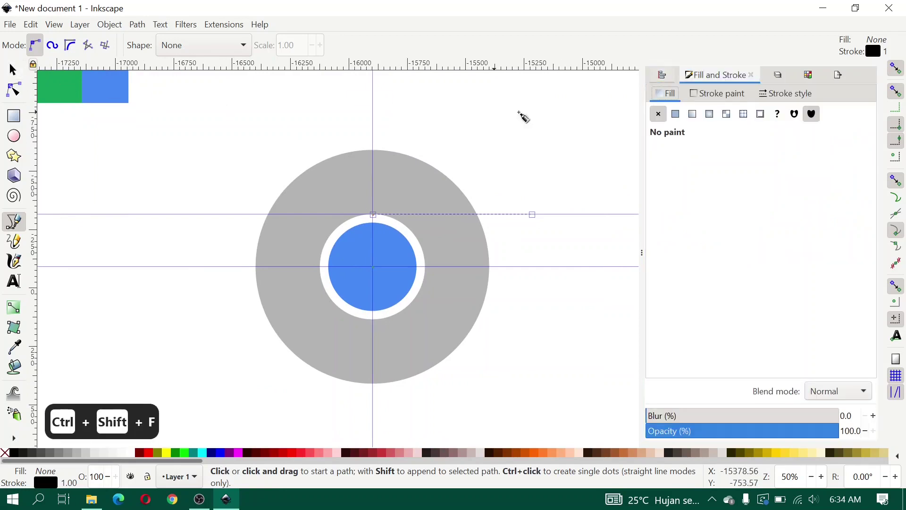
left_click(785, 96)
left_click(711, 117)
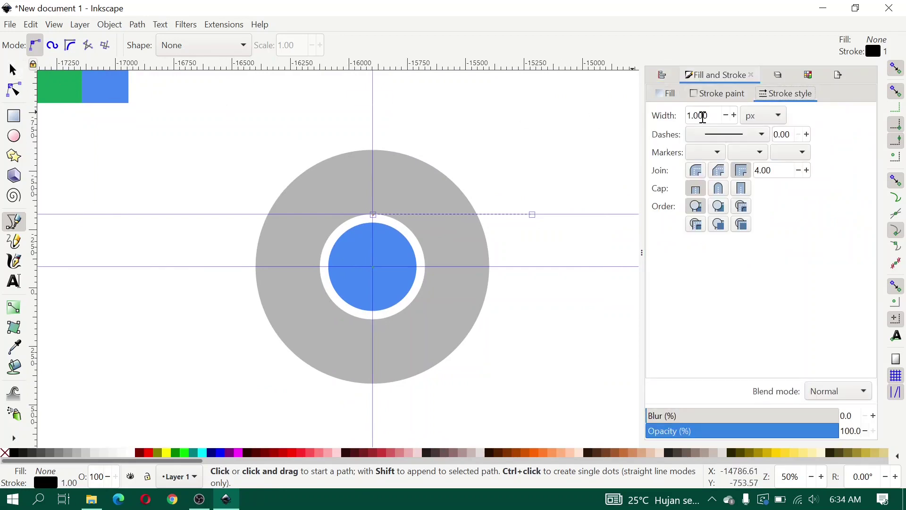
key("ctrl+a")
type("8")
key("Return")
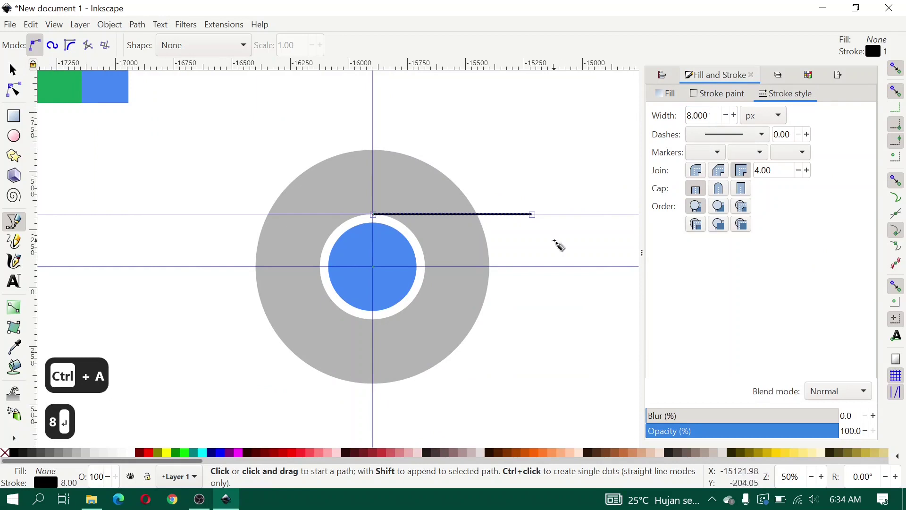
scroll(496, 261, "up", 3, "ctrl")
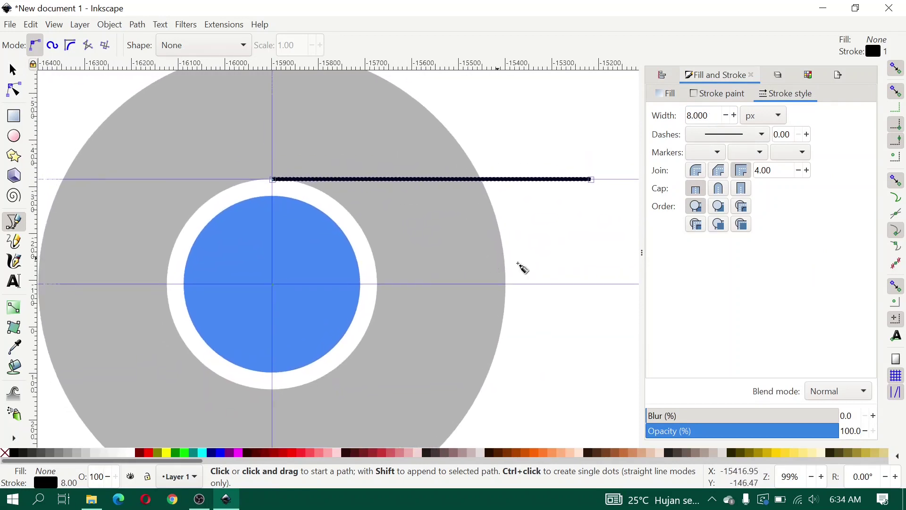
scroll(802, 476, "down", 5)
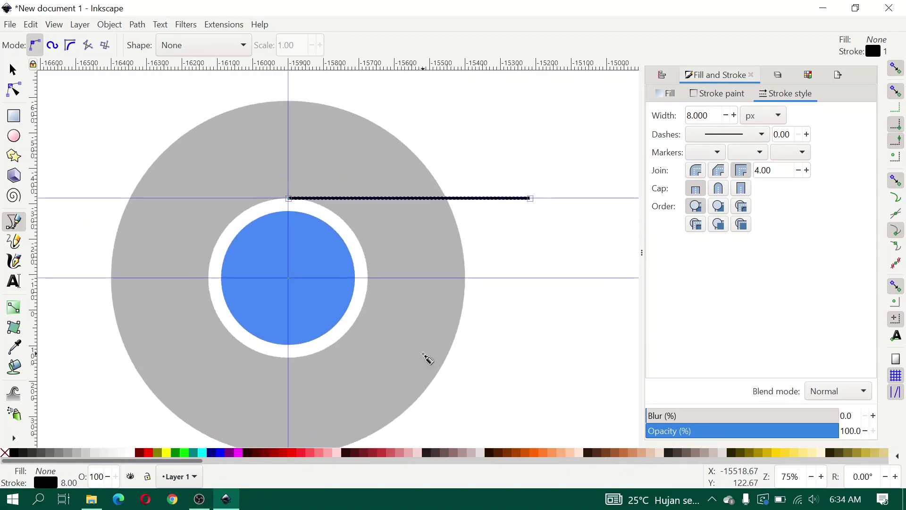
scroll(415, 345, "left", 1)
left_click(13, 70)
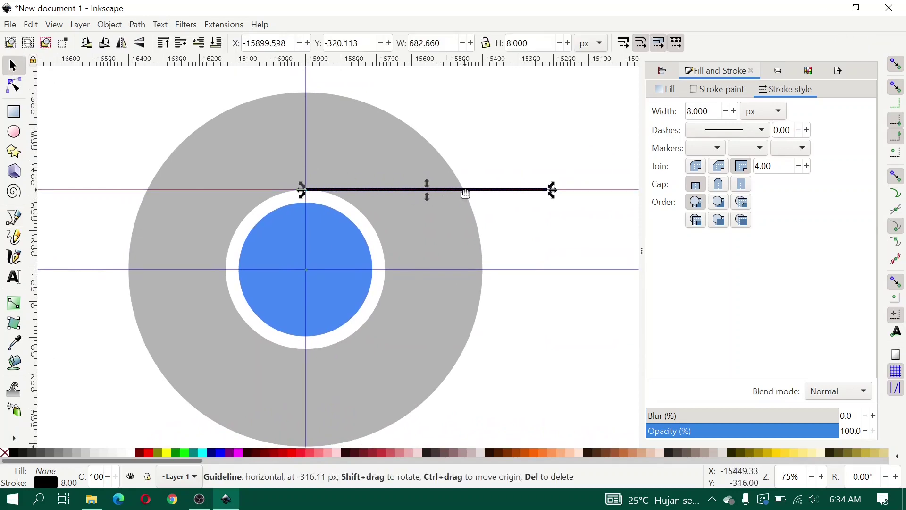
Step: Move the black line's rotation centre onto the guide intersection at the circles' centre
left_click(490, 145)
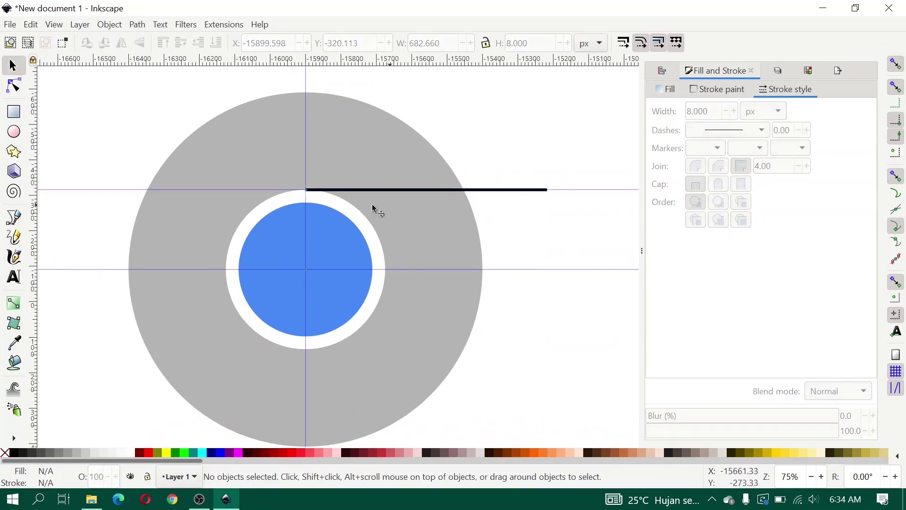
left_click(424, 190)
left_click(410, 194)
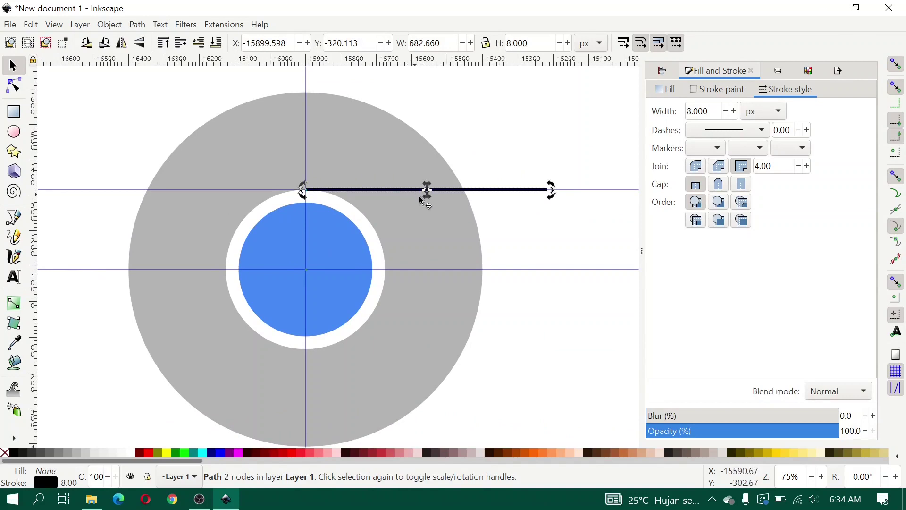
scroll(411, 204, "up", 2, "ctrl")
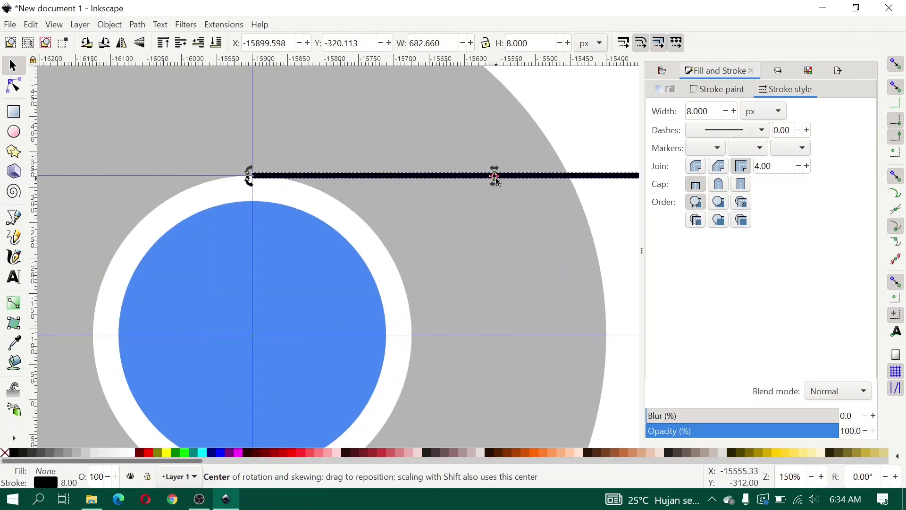
left_click_drag(497, 178, 258, 343)
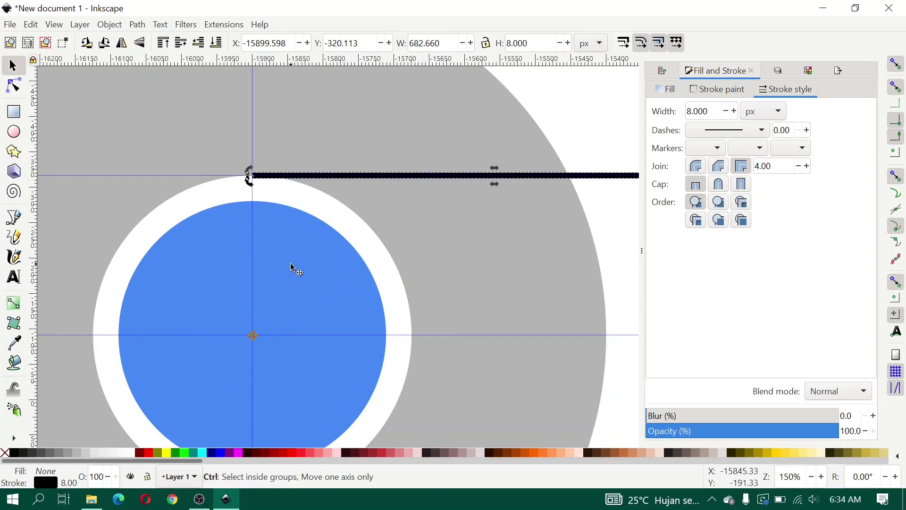
Step: Open the Transform dialog from the Object menu
scroll(293, 268, "down", 1, "ctrl")
scroll(307, 283, "down", 1)
scroll(307, 248, "down", 1, "ctrl")
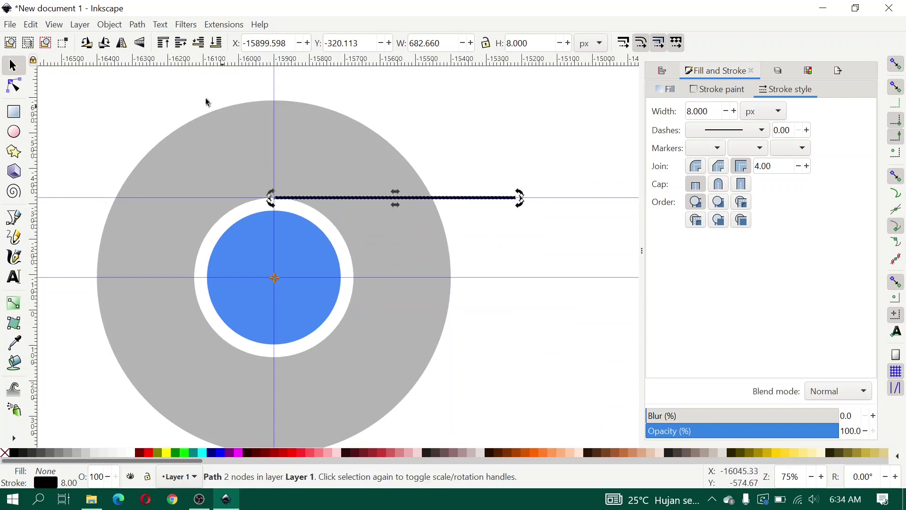
left_click(113, 27)
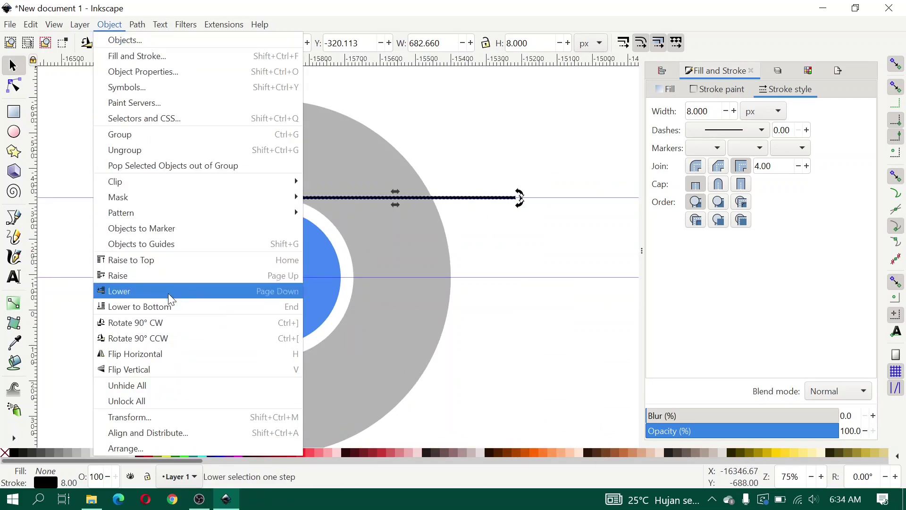
left_click(171, 418)
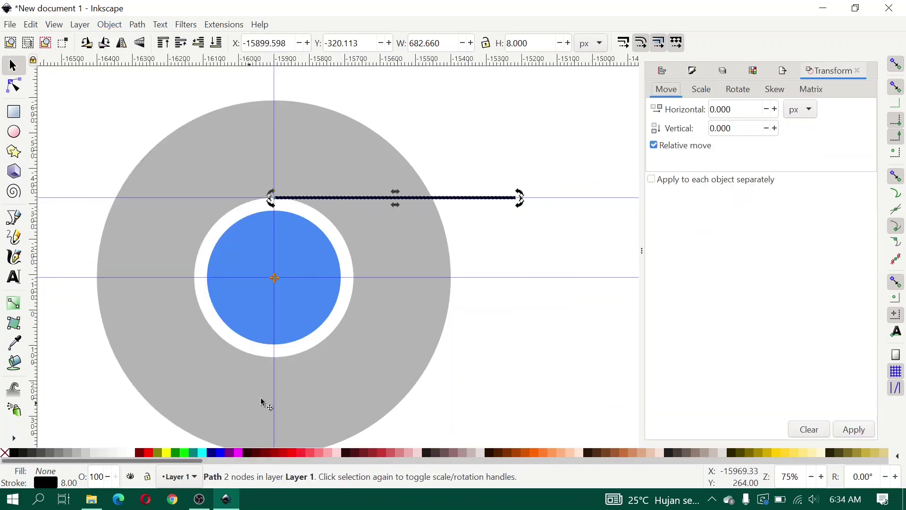
Step: Duplicate the horizontal line and rotate the copy by 120° on the Rotate tab
left_click(723, 90)
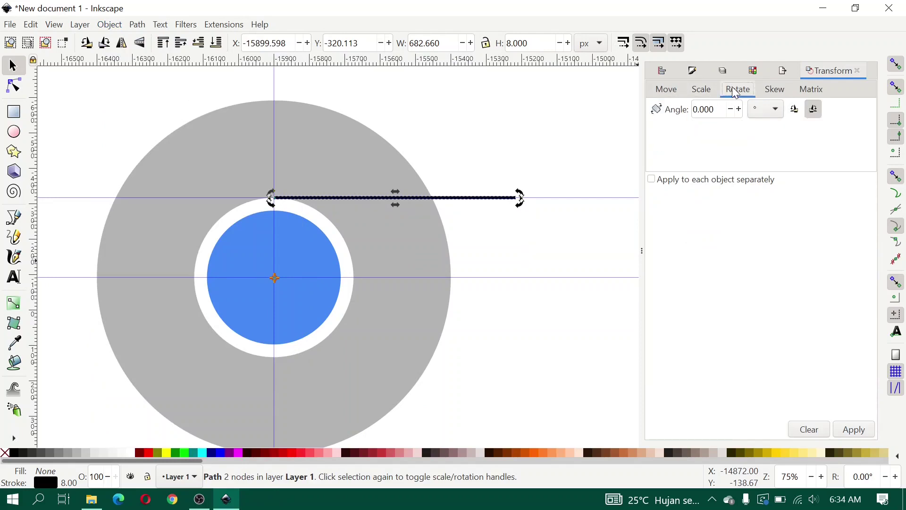
right_click(449, 202)
left_click(492, 211)
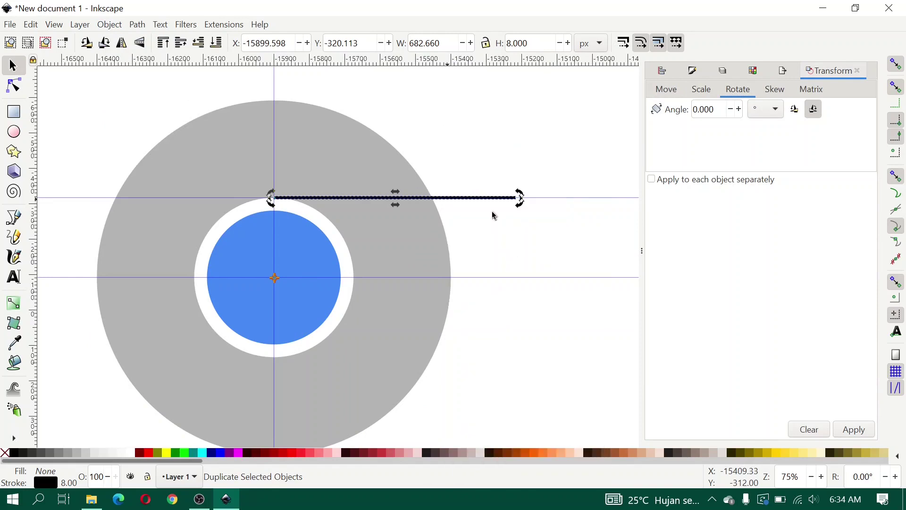
key("ctrl+a")
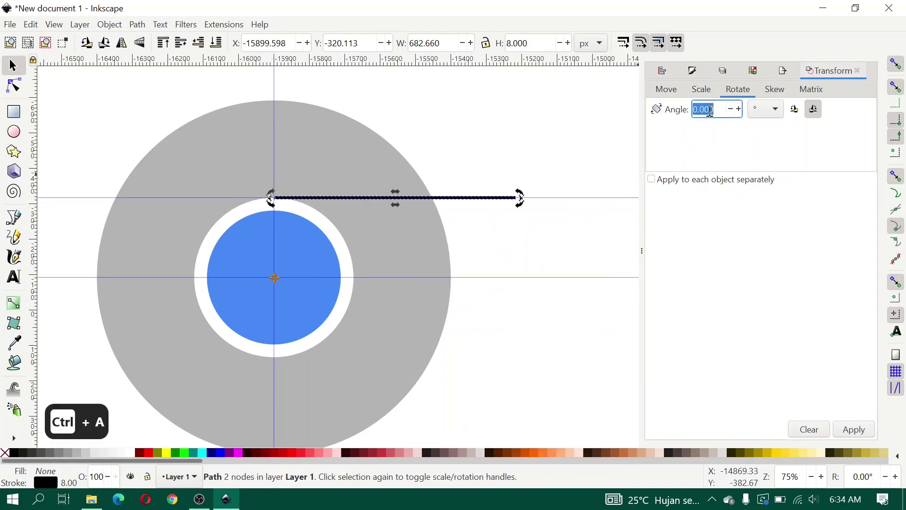
type("120")
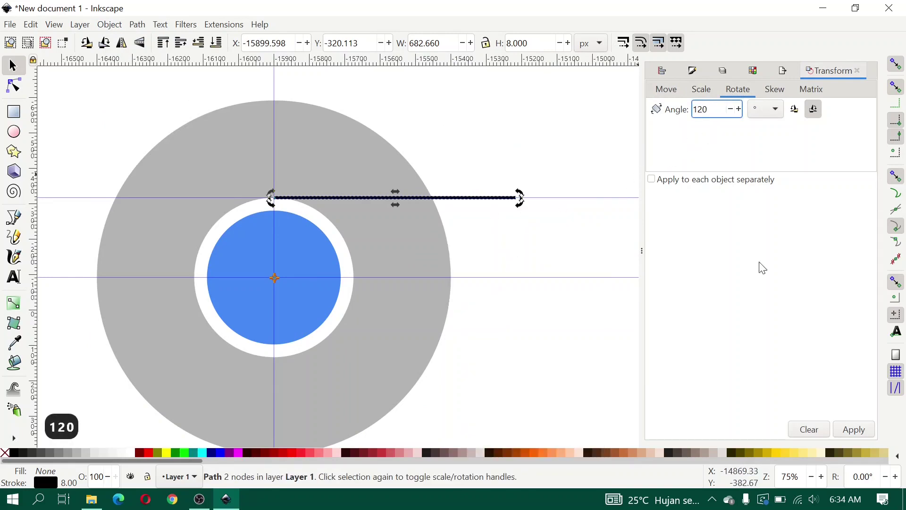
left_click(854, 430)
Step: Duplicate the rotated line, rotate it another 120°, then deselect
scroll(346, 371, "down", 3)
scroll(346, 371, "down", 1, "ctrl")
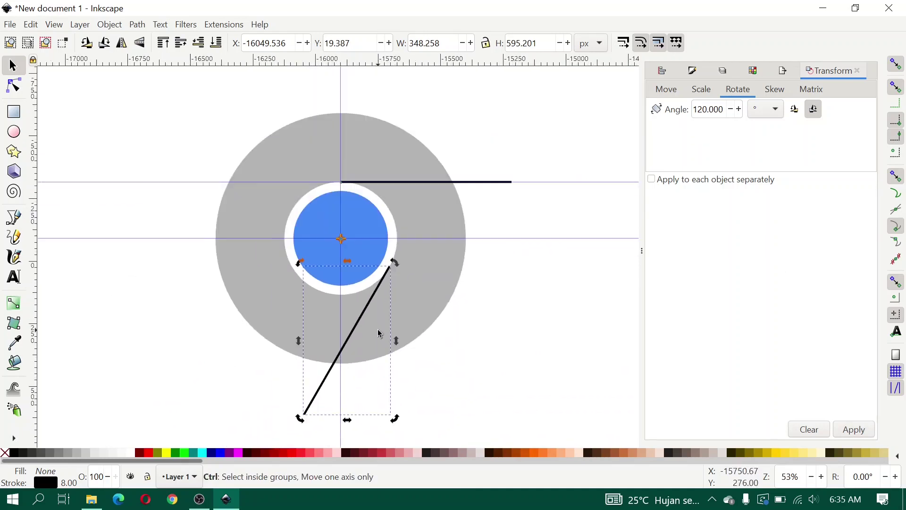
right_click(327, 377)
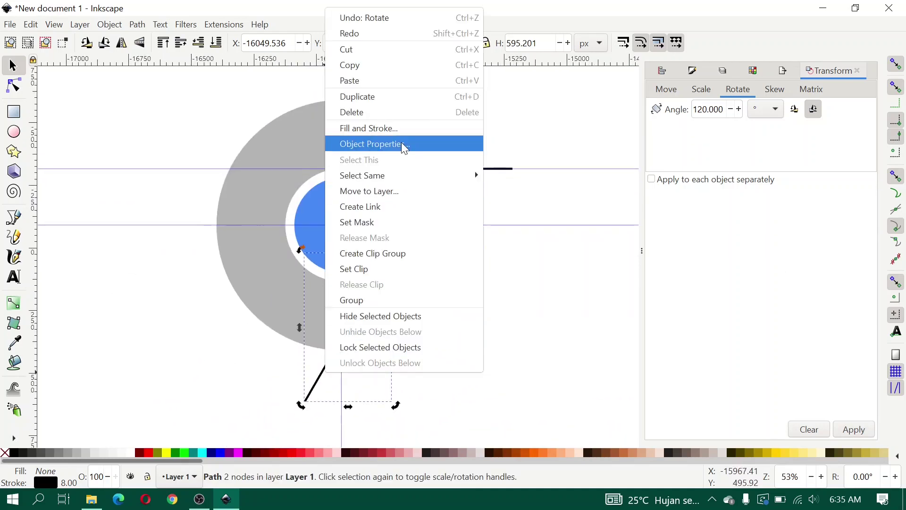
left_click(412, 97)
left_click(855, 435)
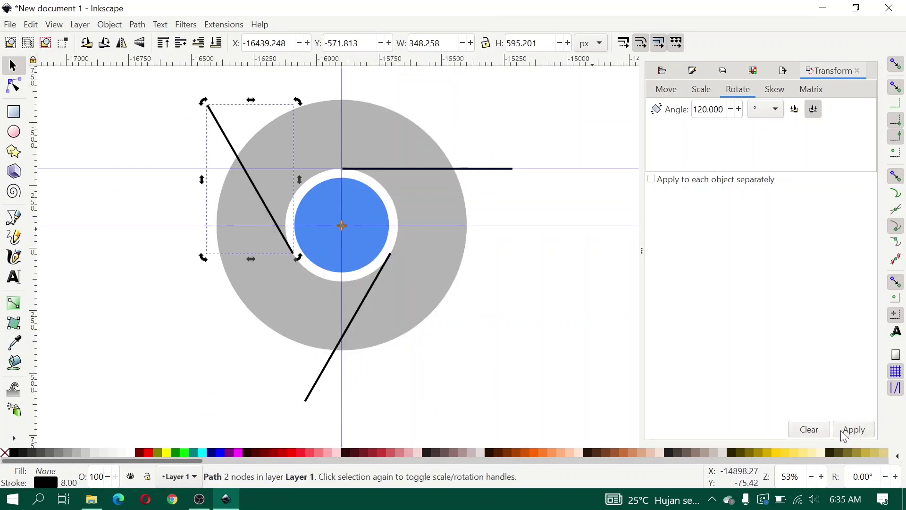
scroll(514, 324, "up", 2)
left_click(491, 326)
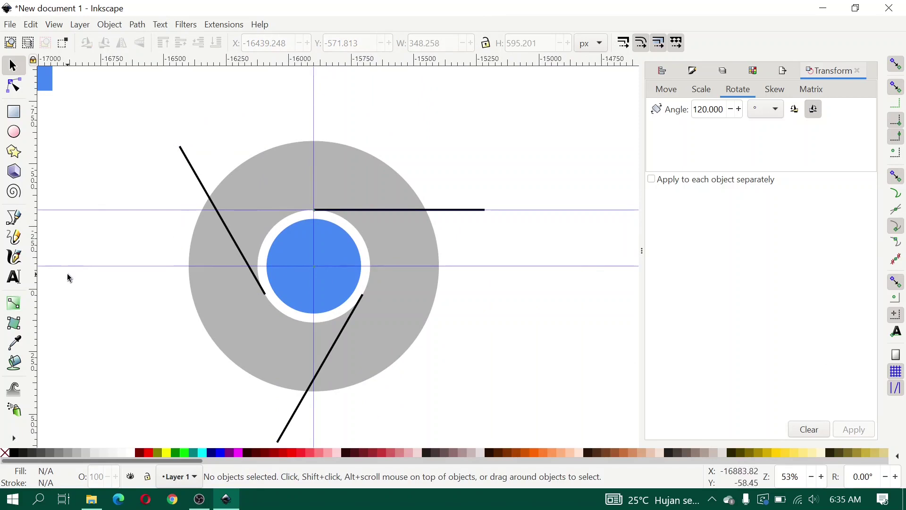
Step: Draw a closed Bezier path from the guide intersection through the line ends and vertical guide top
left_click(16, 218)
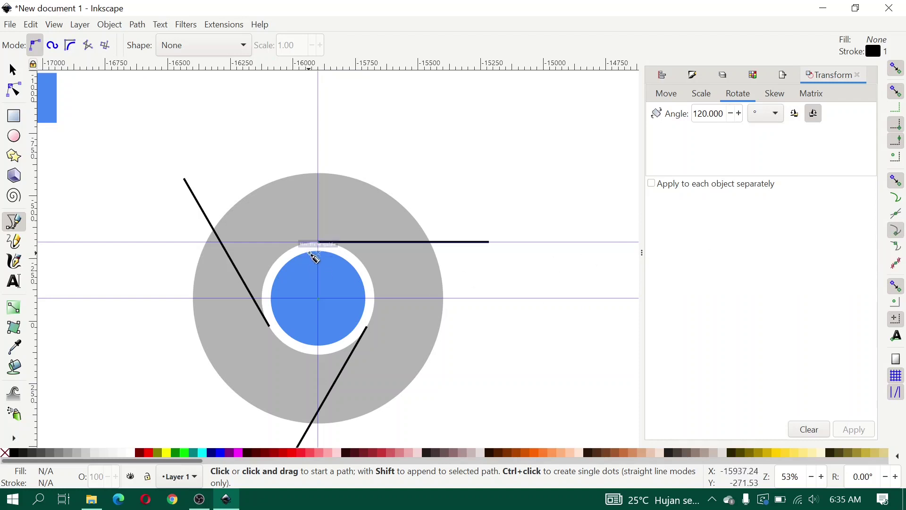
left_click(319, 243)
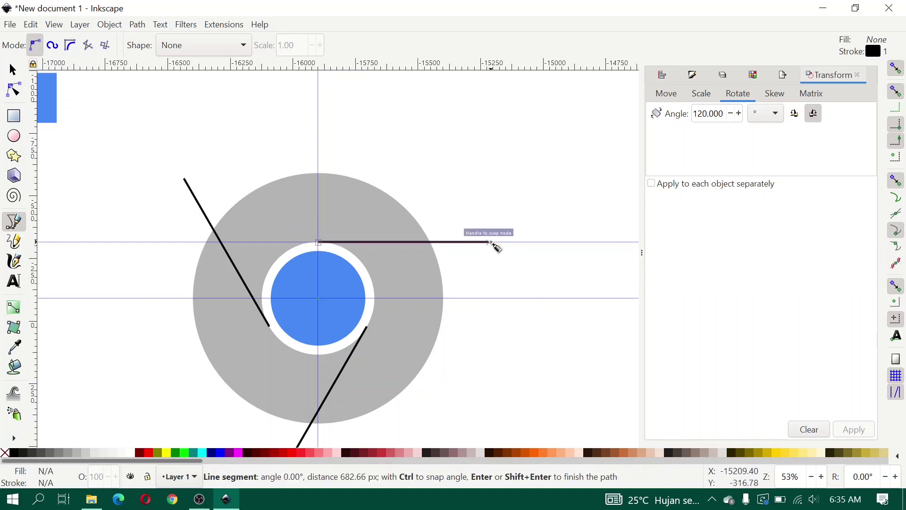
left_click(489, 242)
left_click(310, 116)
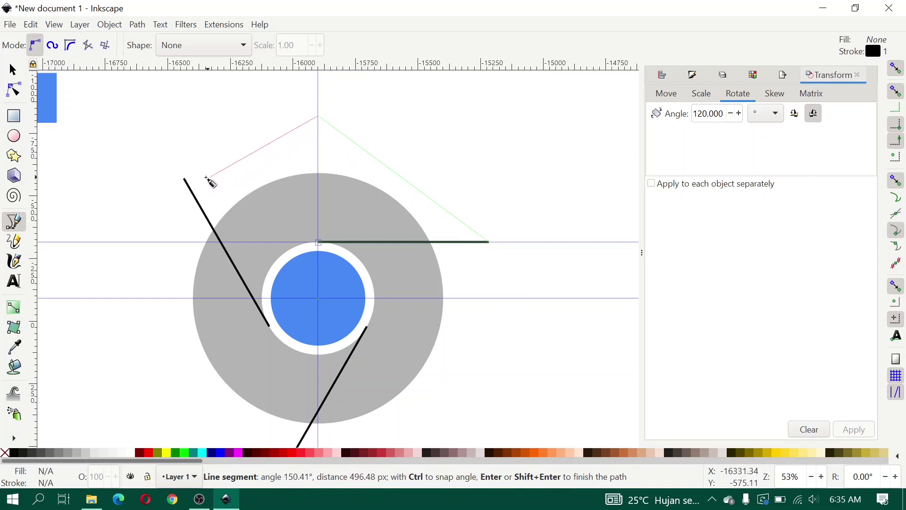
left_click(184, 178)
left_click(270, 326)
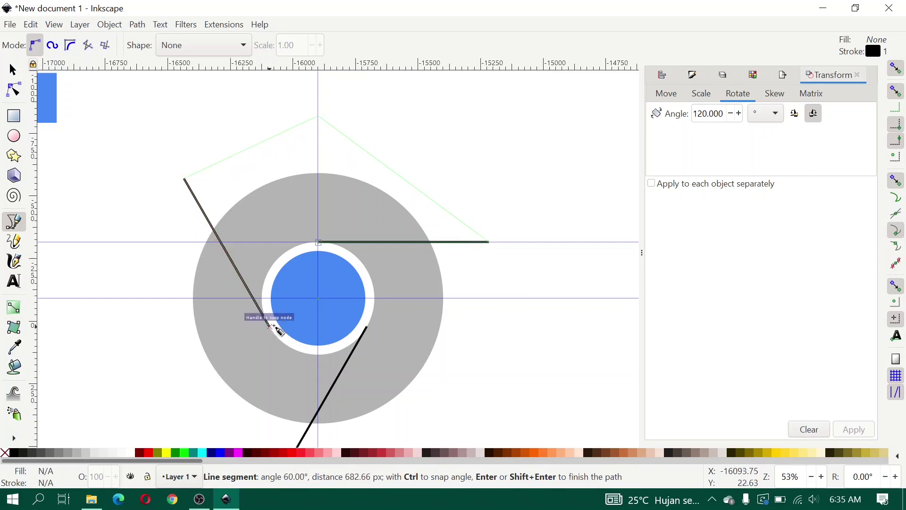
left_click(319, 243)
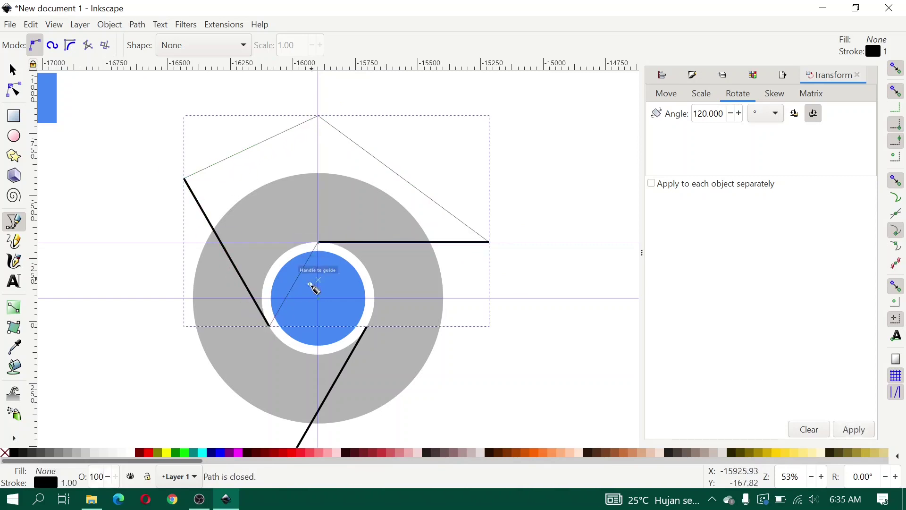
Step: Give the new wedge shape a flat fill and no stroke in Fill and Stroke
key("ctrl+shift+f")
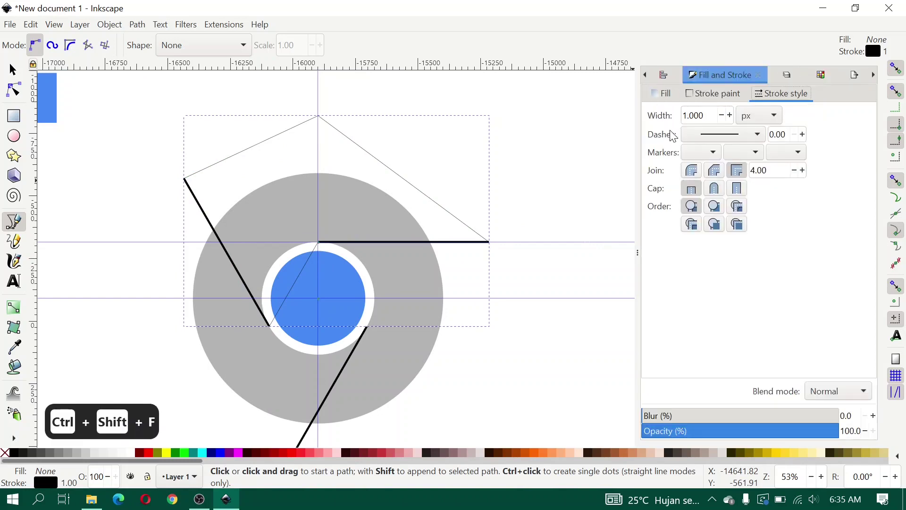
left_click(661, 94)
left_click(672, 114)
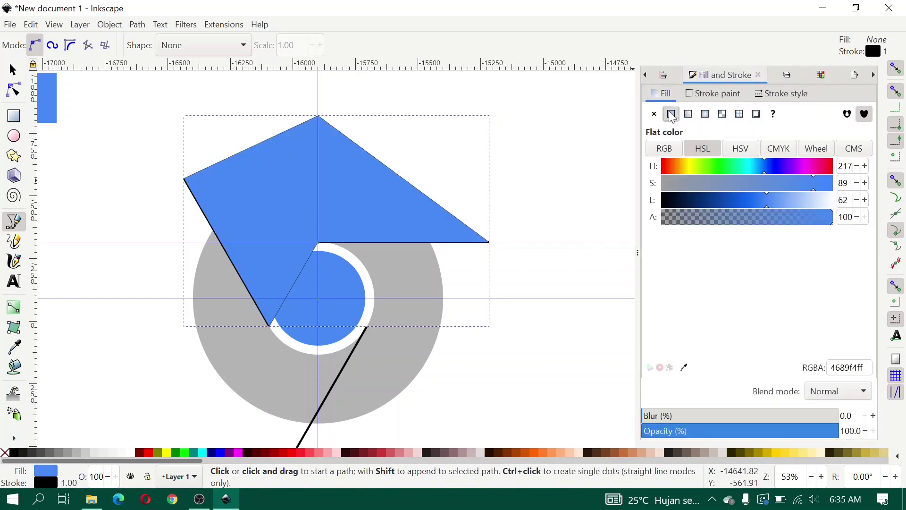
left_click(709, 98)
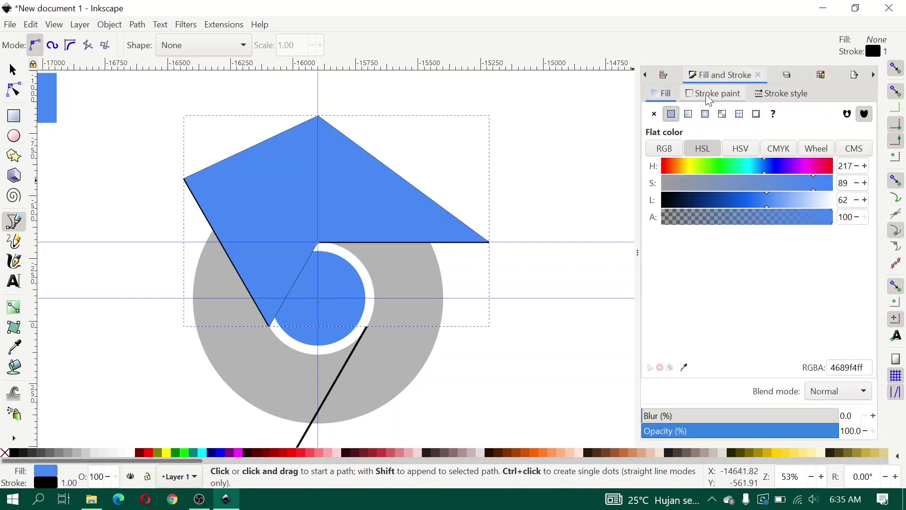
left_click(654, 114)
left_click(13, 70)
Step: Fill the wedge with the red swatch colour using the Dropper, then select the grey ring
scroll(203, 204, "up", 2)
scroll(203, 205, "left", 4)
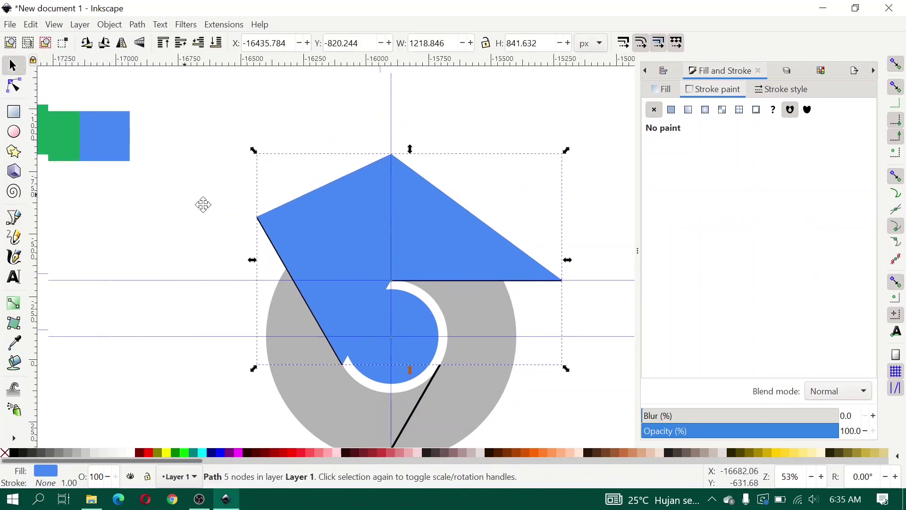
scroll(255, 227, "down", 2)
scroll(247, 227, "left", 1)
key("d")
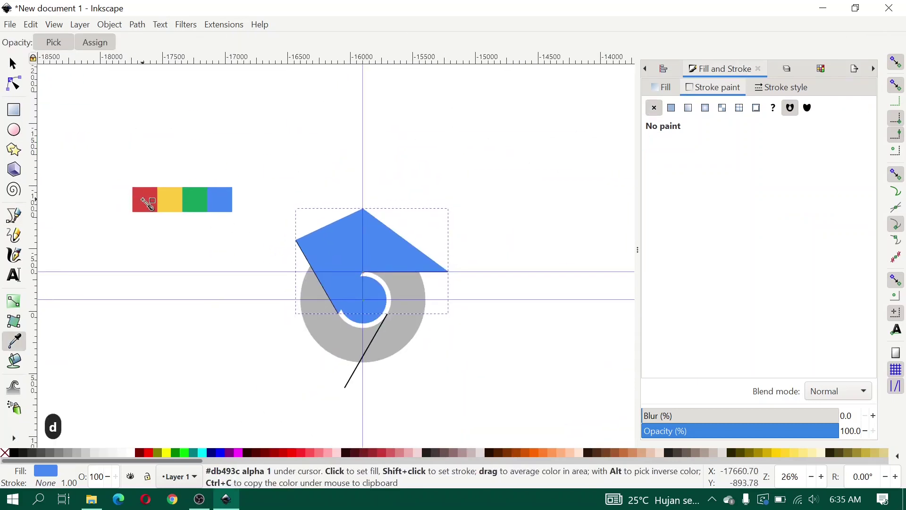
left_click(147, 202)
key("d")
scroll(394, 282, "up", 2)
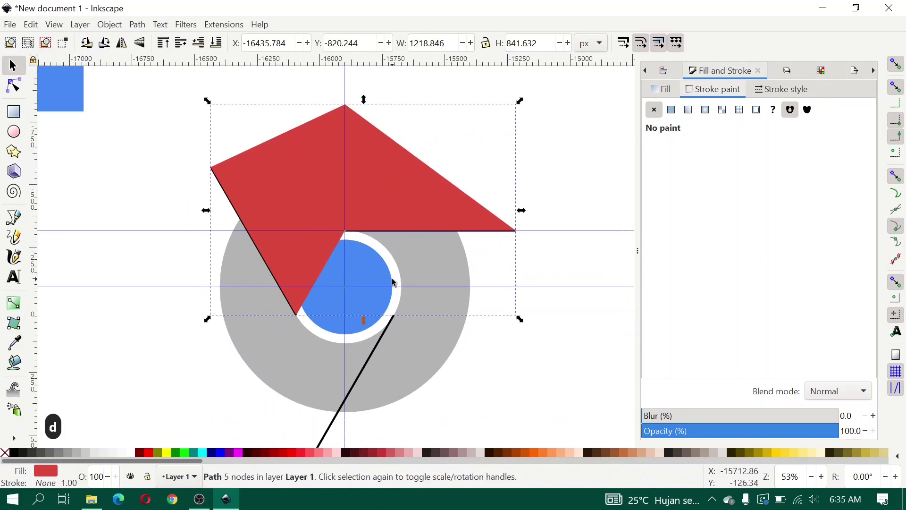
left_click(451, 270)
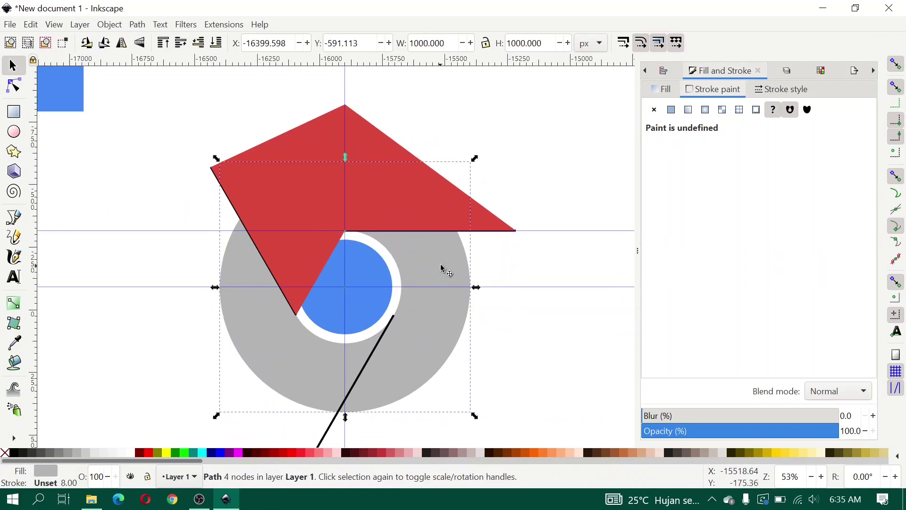
Step: Intersect the red wedge with a duplicate of the grey circle
right_click(444, 269)
left_click(500, 215)
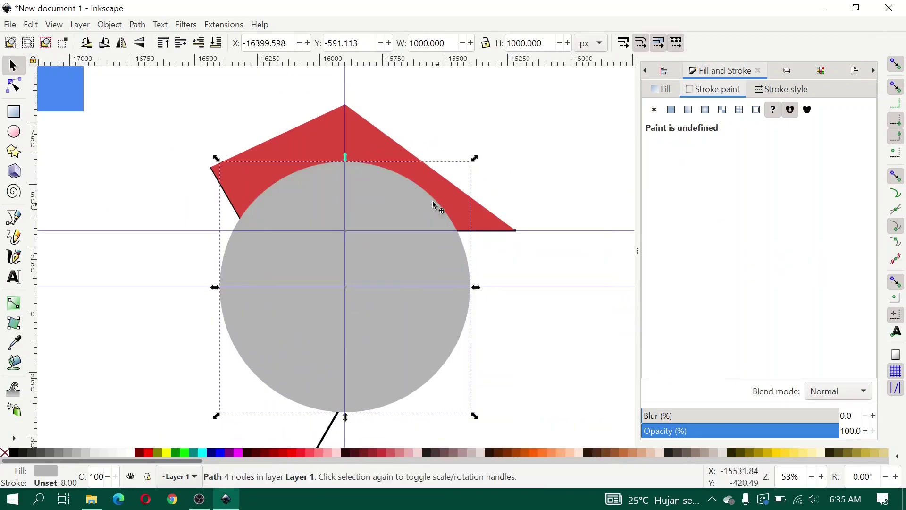
left_click(360, 130, "shift")
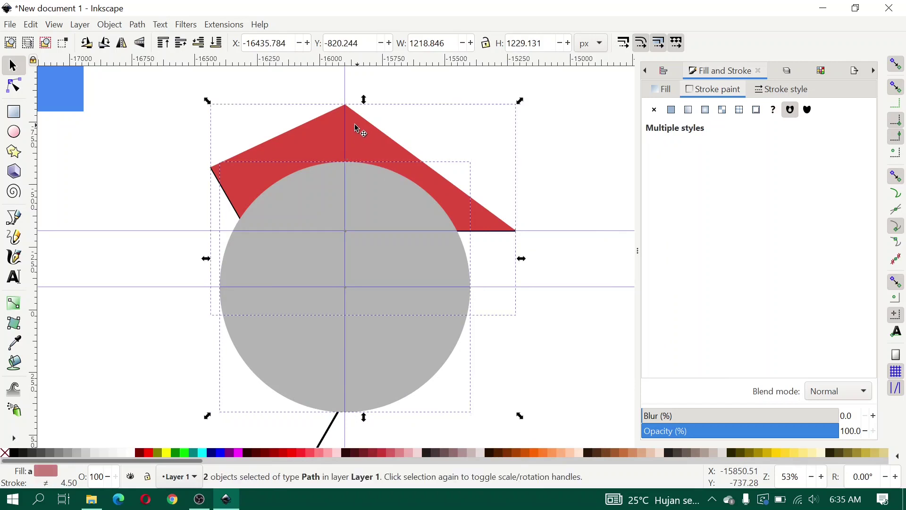
left_click(137, 24)
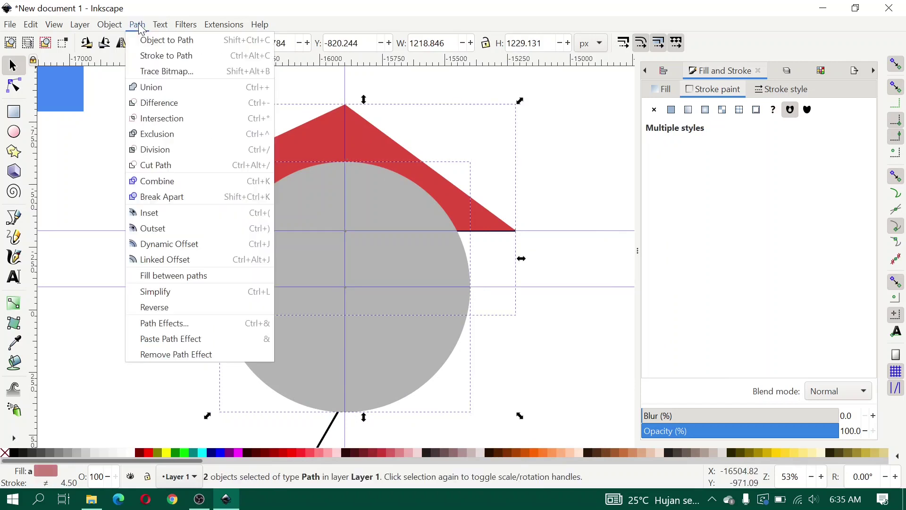
left_click(162, 119)
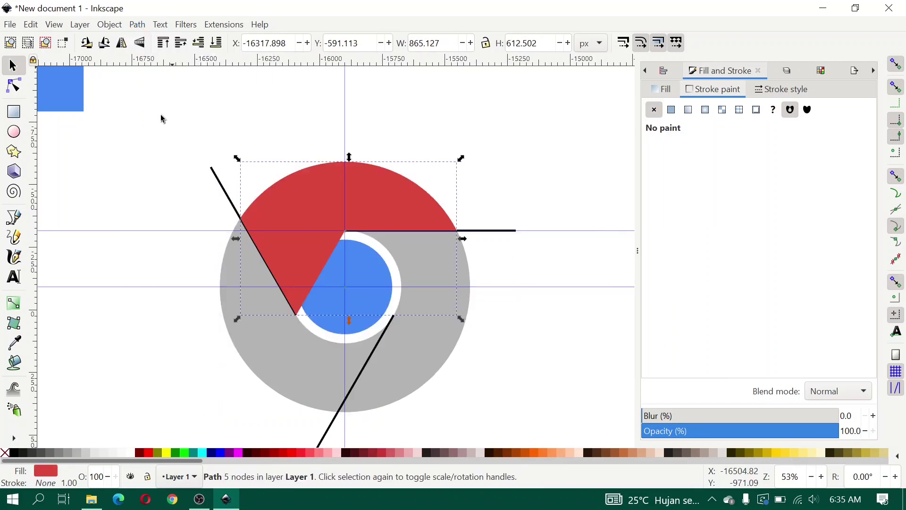
Step: Subtract a duplicate of the white gap circle from the red segment with Path > Difference
left_click(402, 282)
right_click(399, 280)
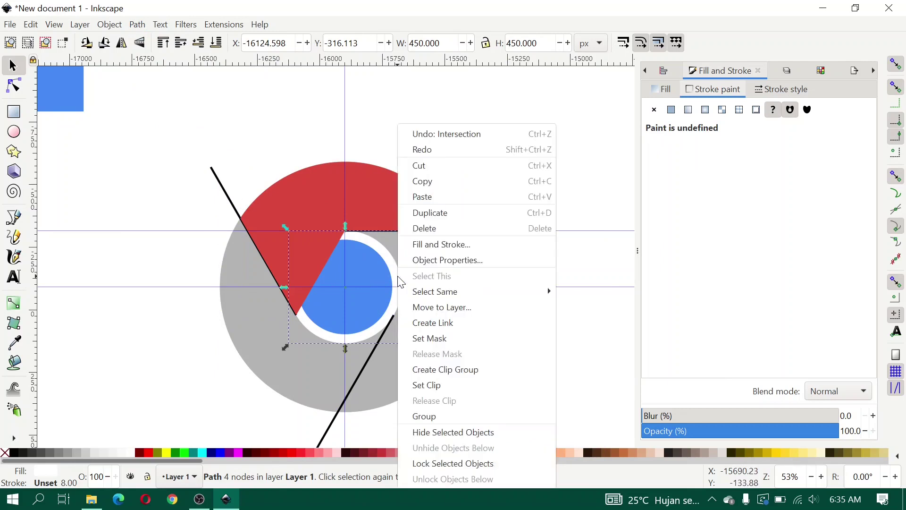
left_click(472, 216)
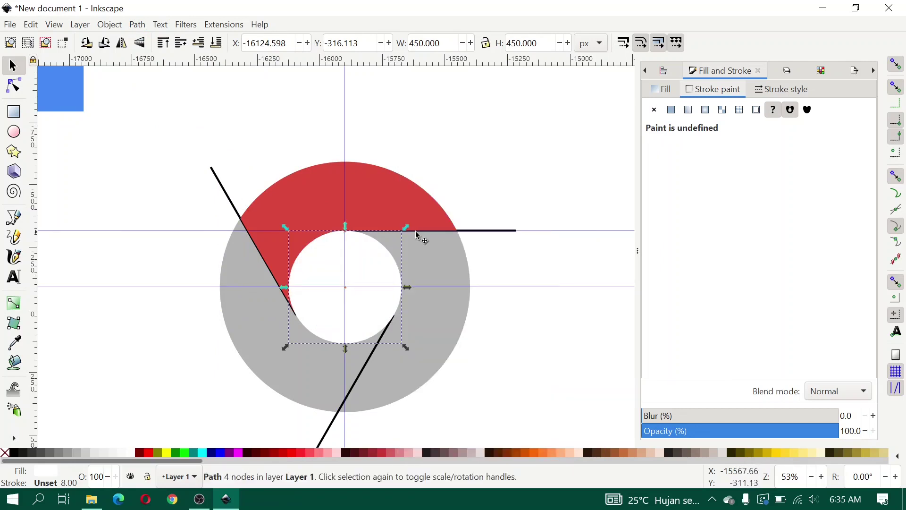
key("shift")
left_click(383, 182, "shift")
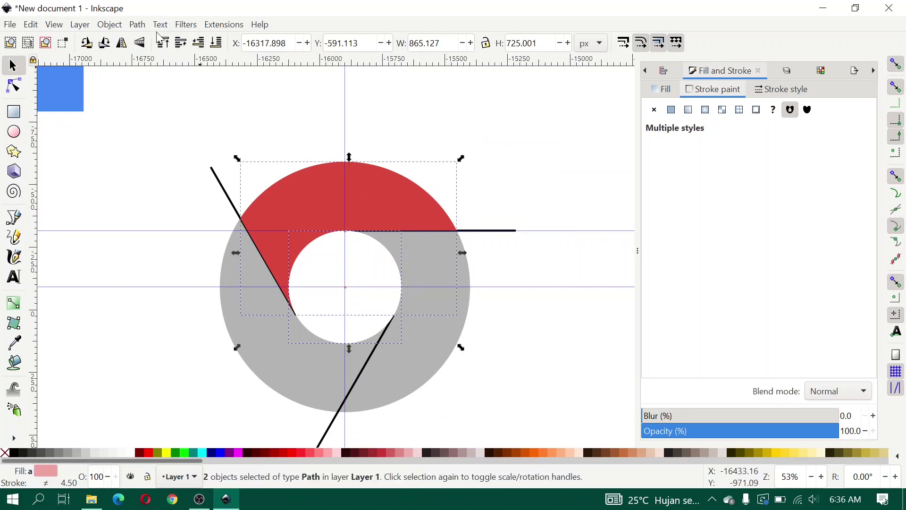
left_click(137, 25)
left_click(143, 104)
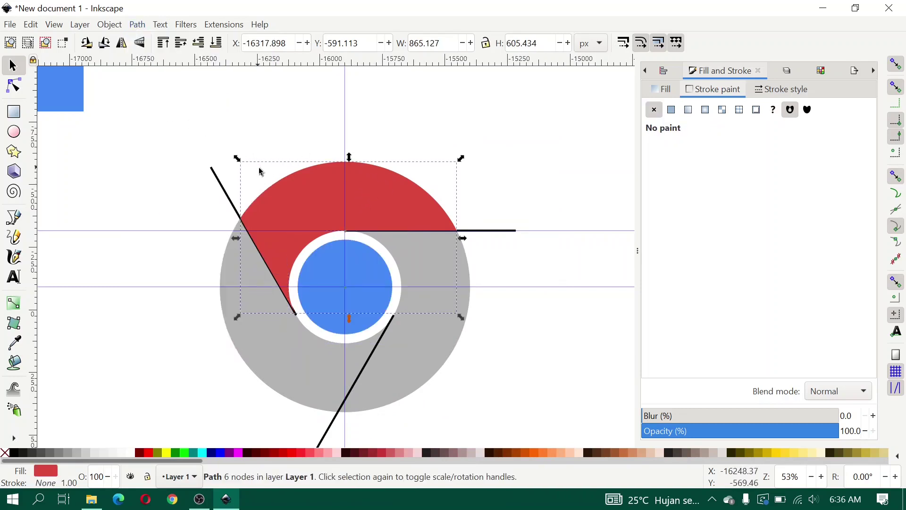
left_click(494, 186)
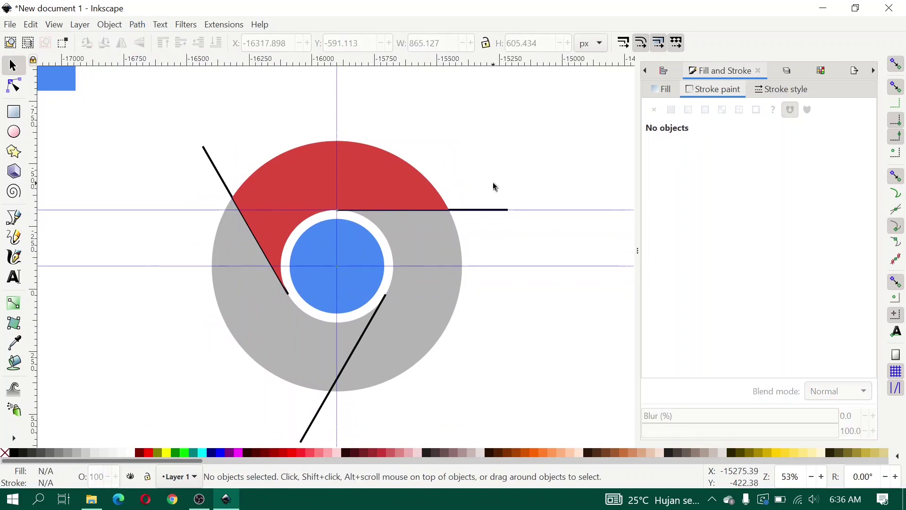
Step: Delete the upper diagonal, lower diagonal and horizontal black construction lines
scroll(398, 232, "down", 1)
scroll(330, 226, "right", 1)
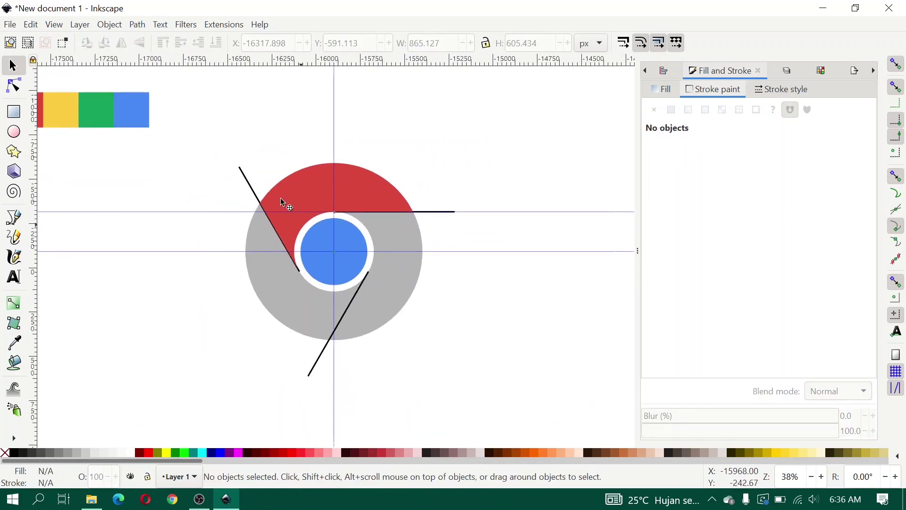
left_click(241, 172)
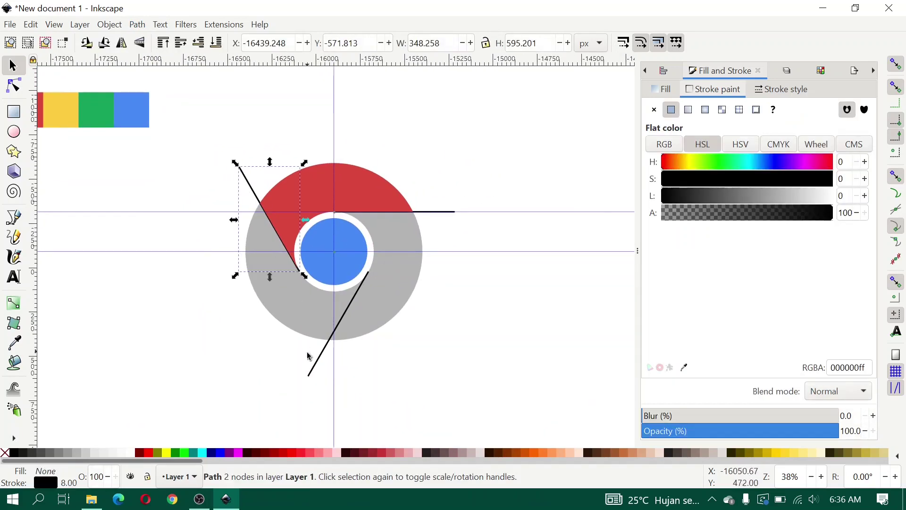
left_click(313, 371, "shift")
left_click(455, 213, "shift")
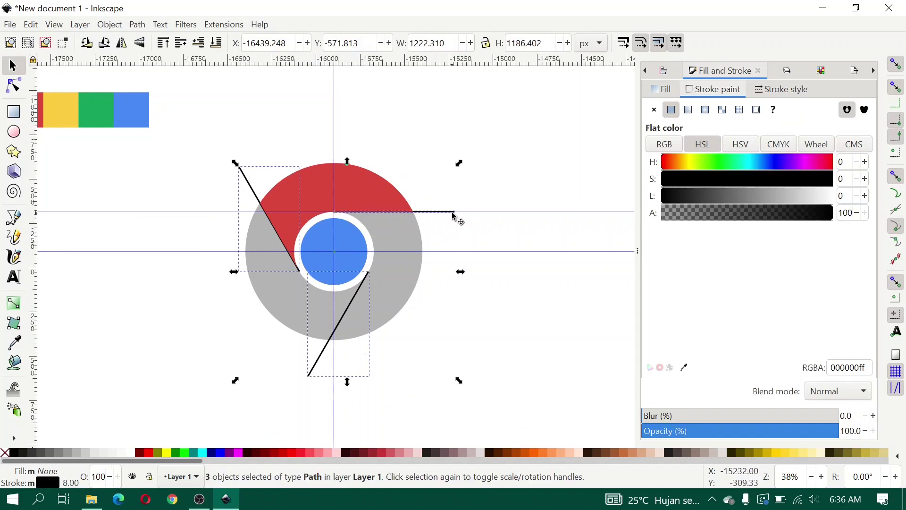
key("Delete")
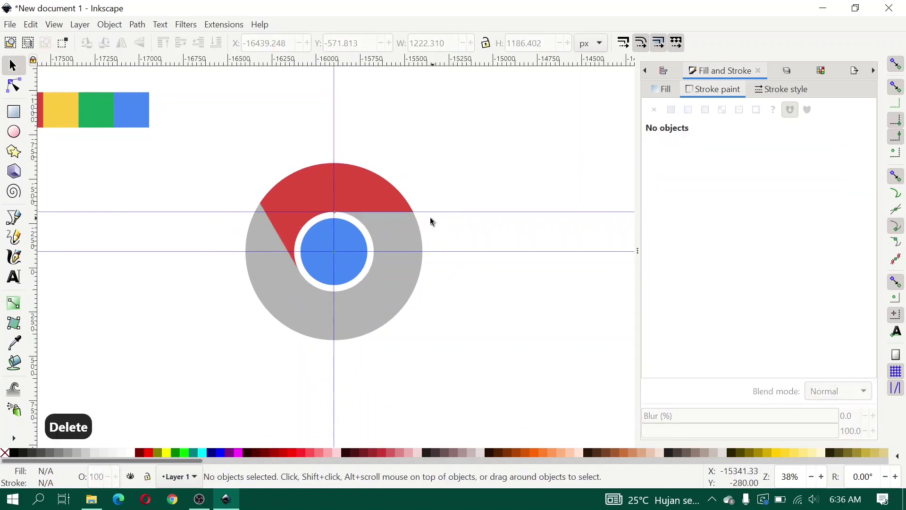
scroll(349, 222, "up", 1)
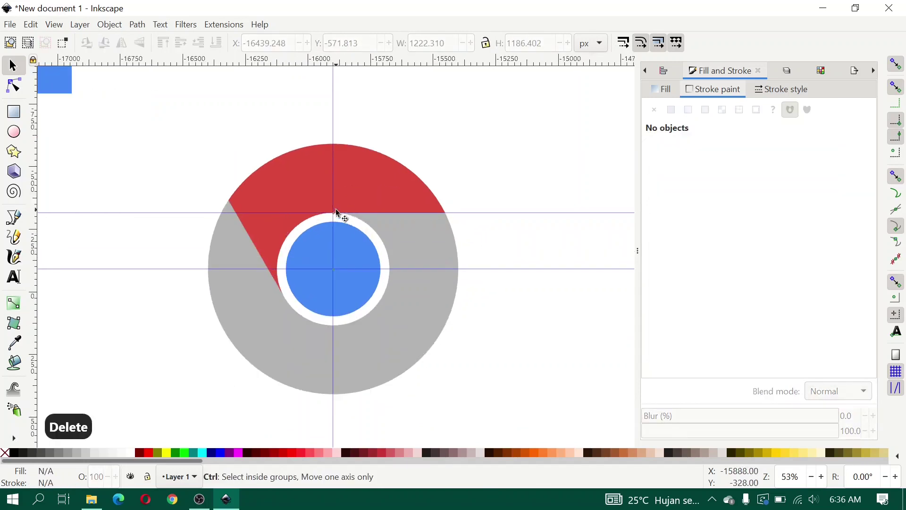
Step: Snap the red segment's rotation centre onto the guide crossing at the blue circle's centre
left_click(371, 163)
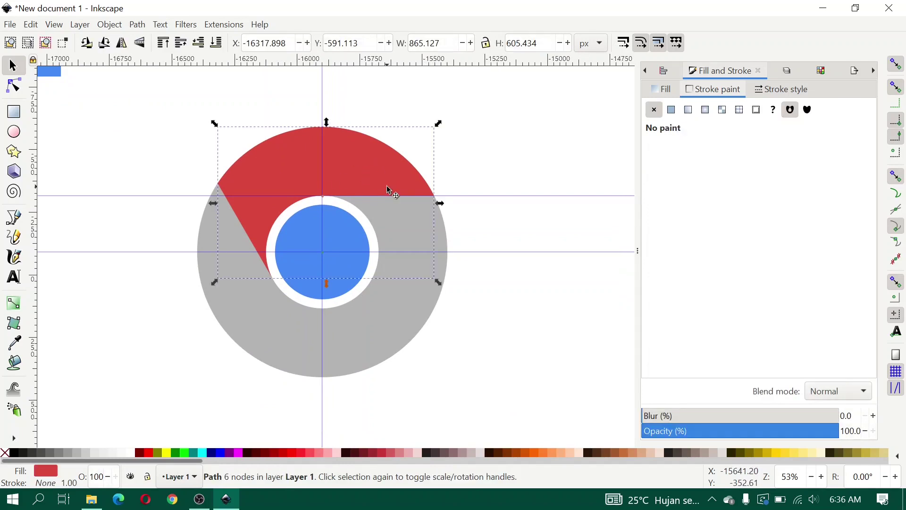
left_click(368, 165)
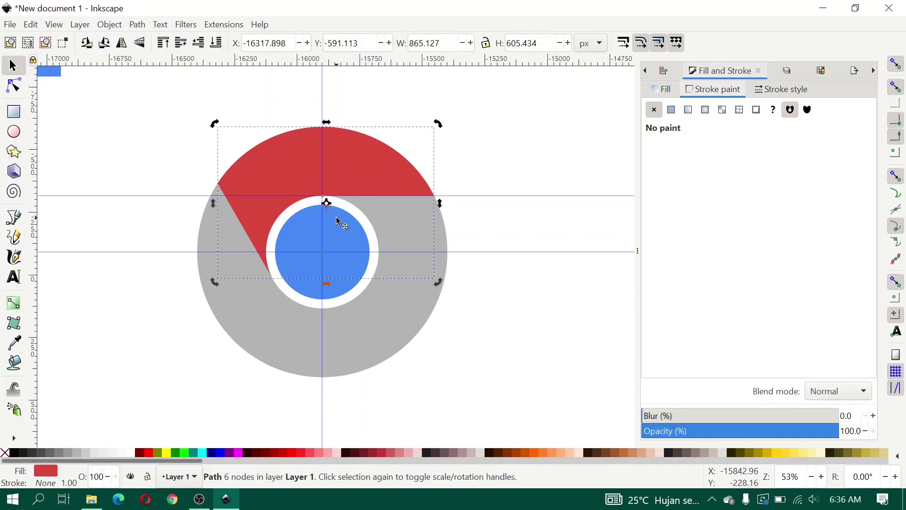
scroll(359, 245, "up", 1)
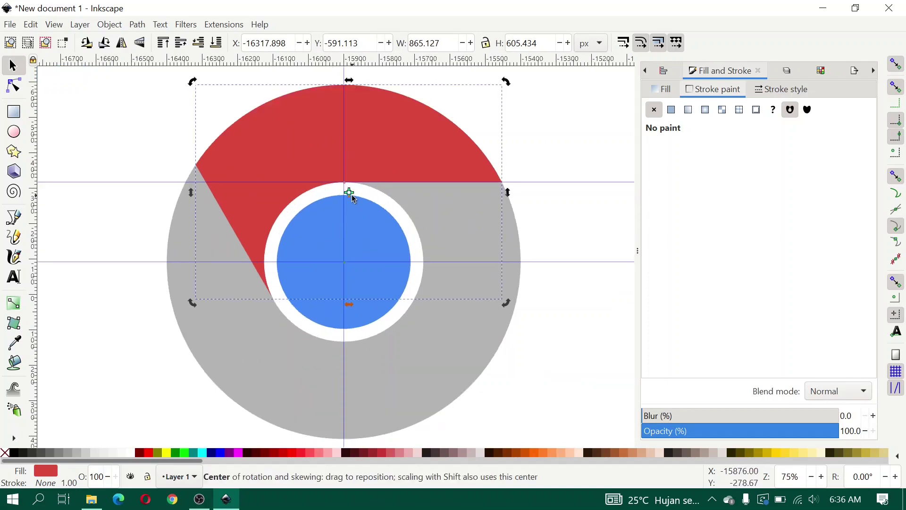
left_click_drag(350, 194, 378, 211)
left_click_drag(369, 244, 350, 263)
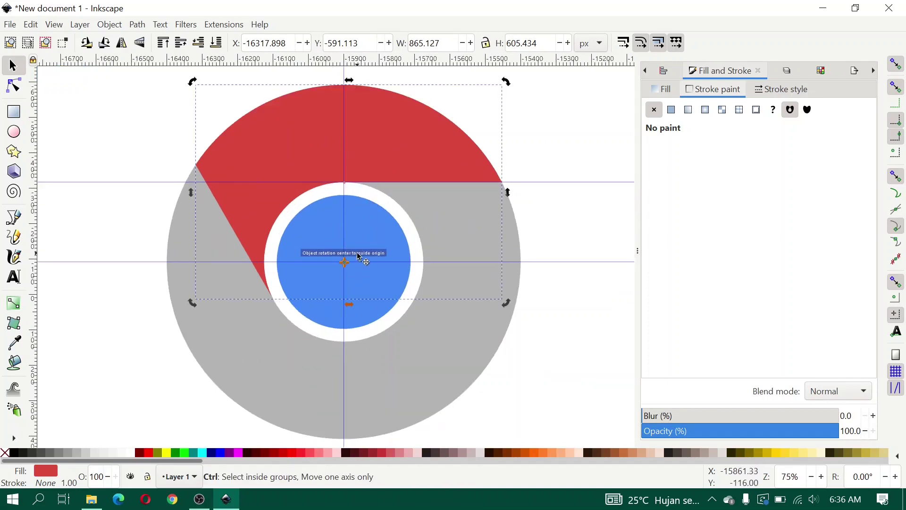
scroll(350, 245, "down", 1)
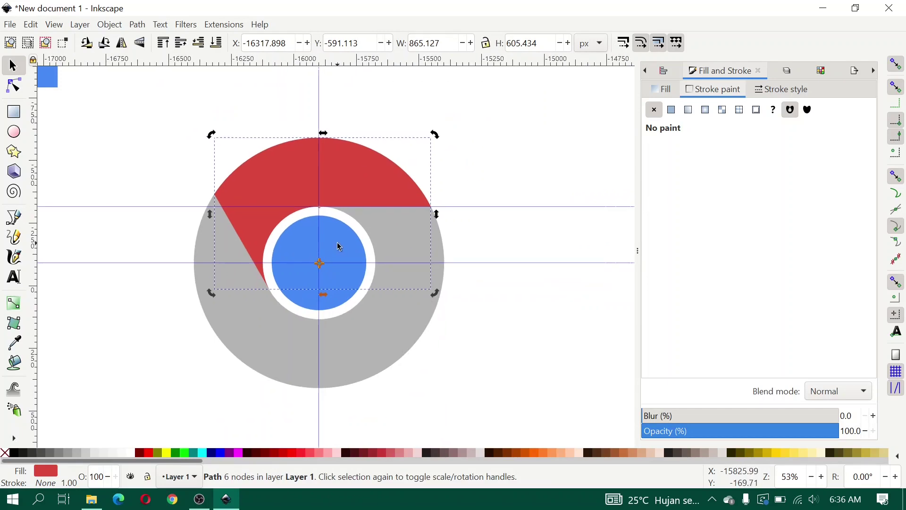
Step: Duplicate the red segment, rotate it 120°, and colour it with the yellow swatch
right_click(355, 172)
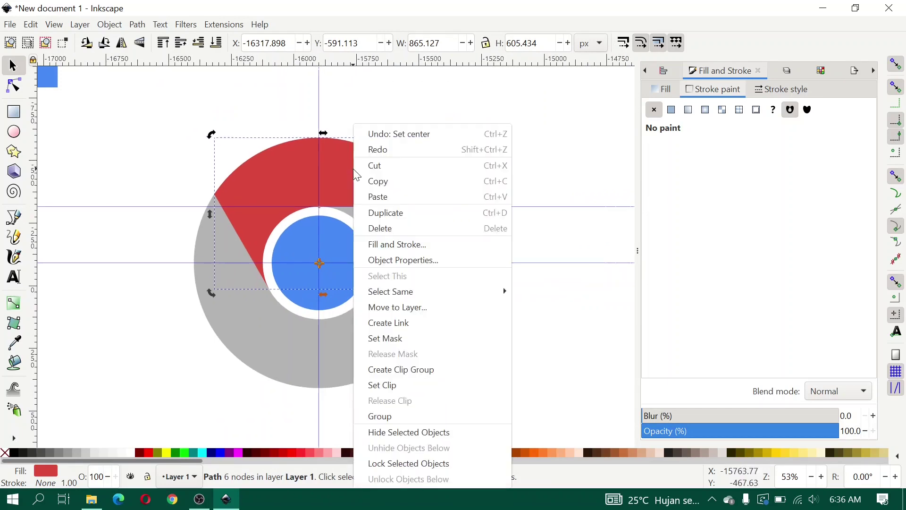
left_click(395, 215)
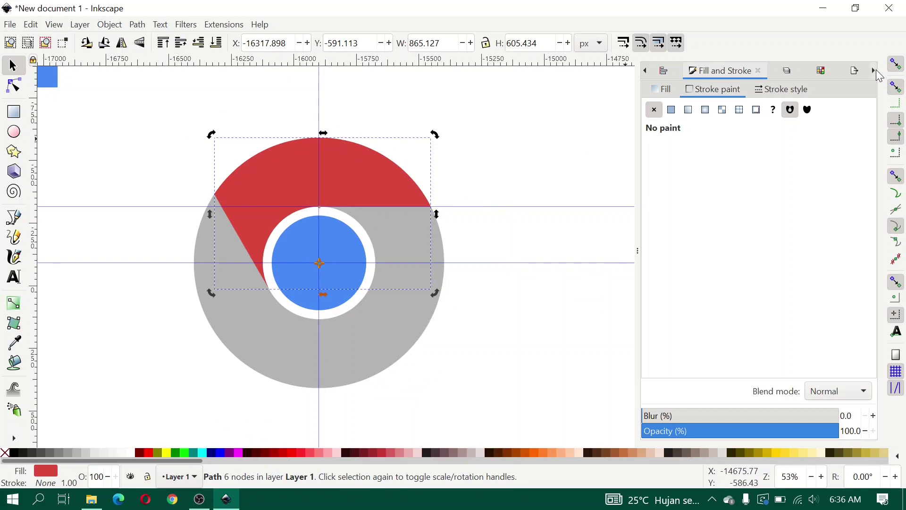
left_click(874, 69)
left_click(831, 72)
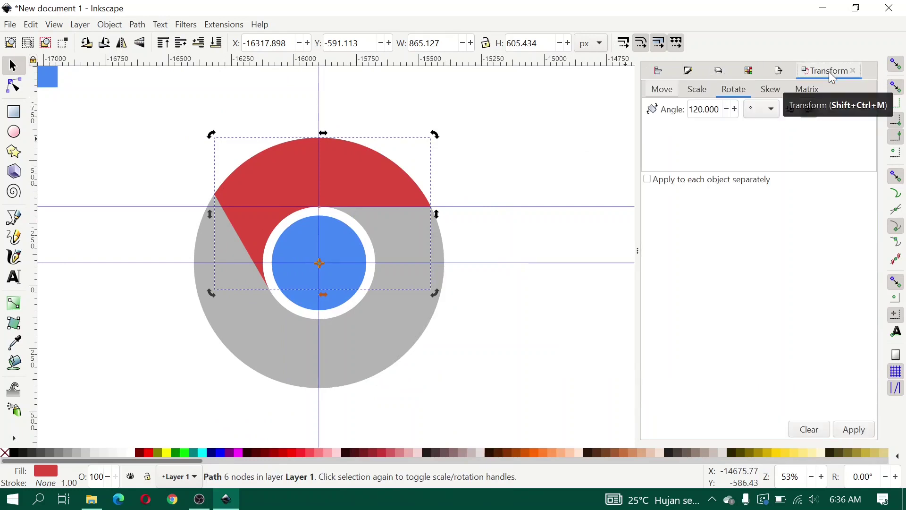
left_click(855, 432)
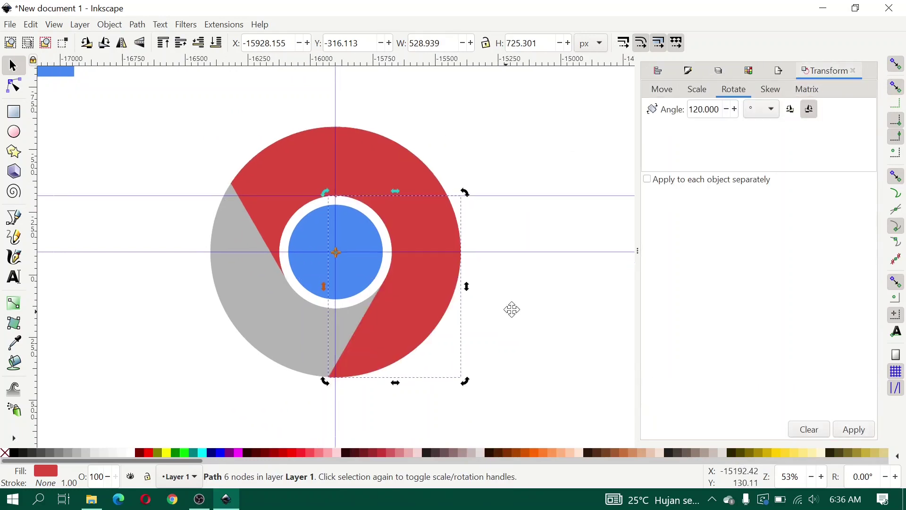
scroll(507, 298, "down", 2)
key("d")
left_click(239, 175)
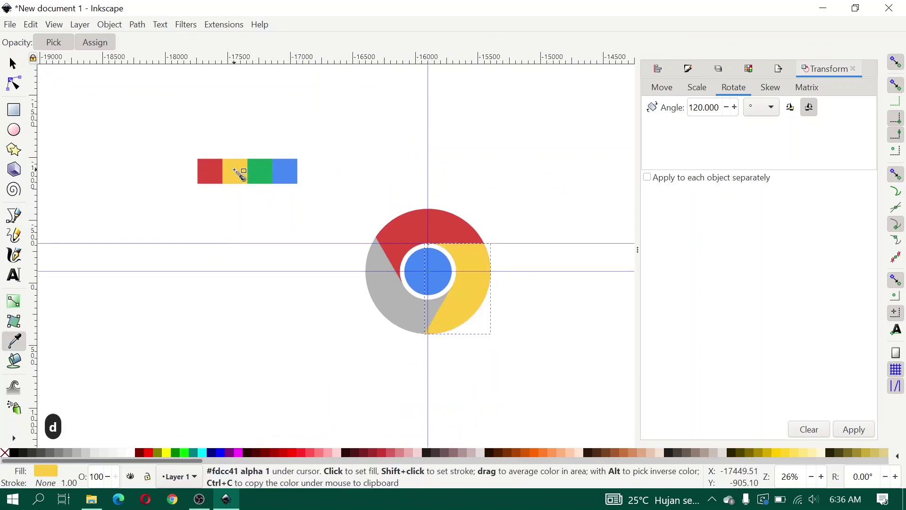
key("s")
scroll(449, 286, "up", 1)
Step: Duplicate the yellow segment, rotate it another 120°, and colour it with the green swatch
right_click(463, 295)
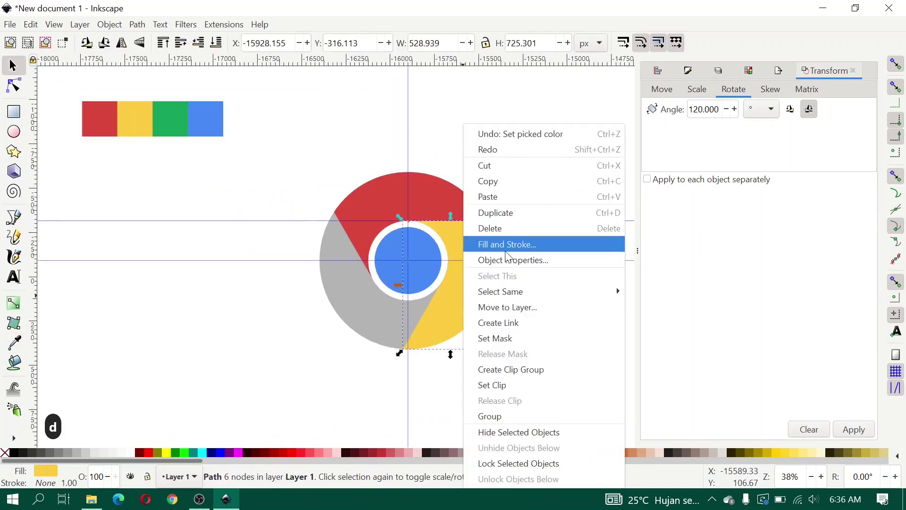
left_click(526, 214)
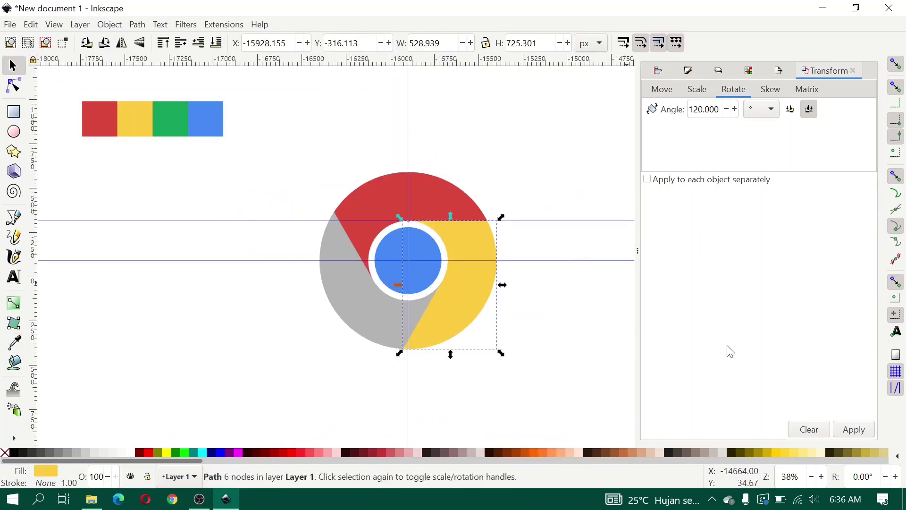
left_click(856, 429)
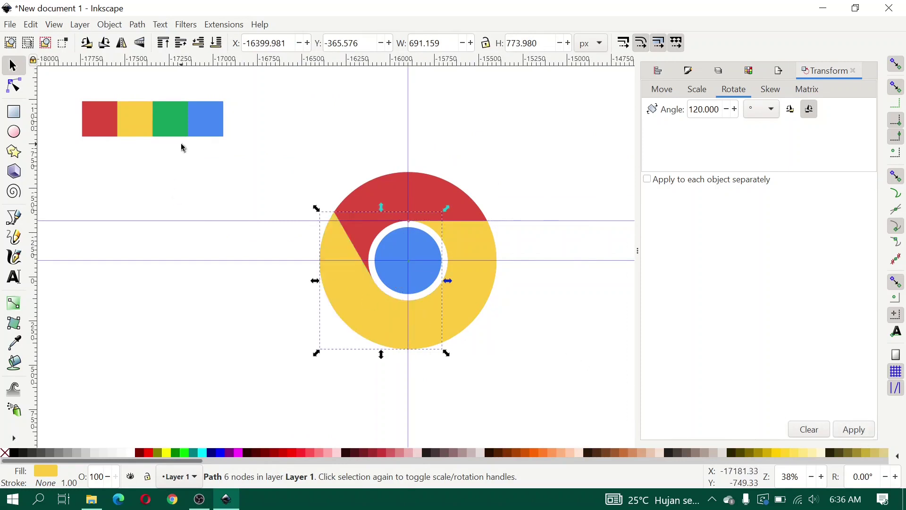
key("d")
left_click(178, 118)
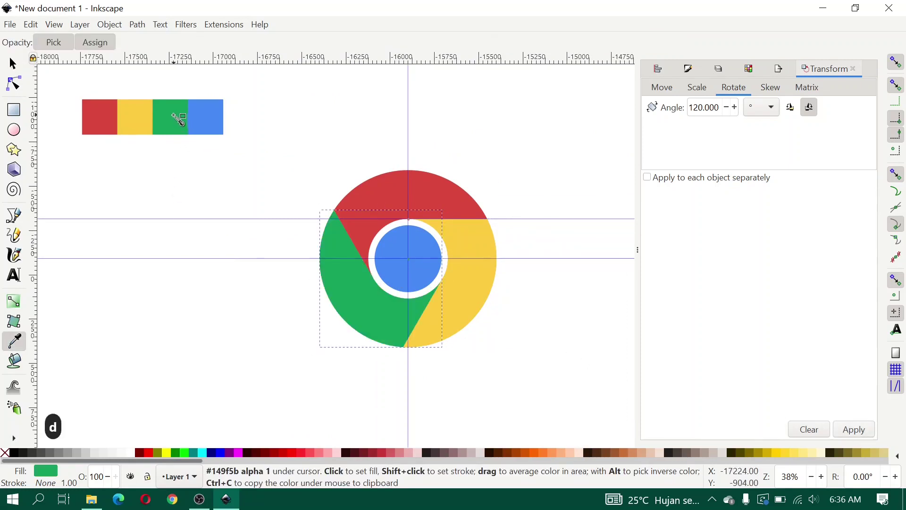
left_click(14, 65)
Step: Deselect the green segment, zoom in on the logo, and switch to the Bezier pen tool
left_click(231, 165)
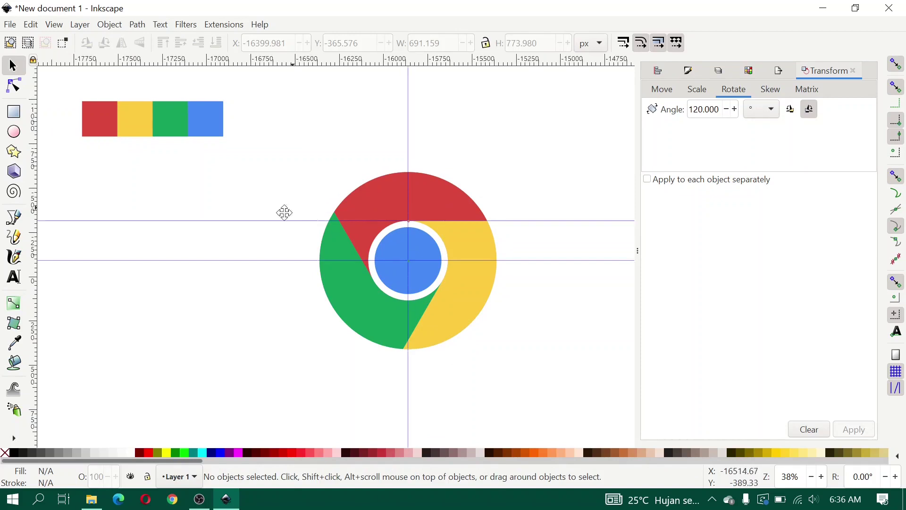
scroll(245, 219, "right", 2)
scroll(336, 287, "up", 3)
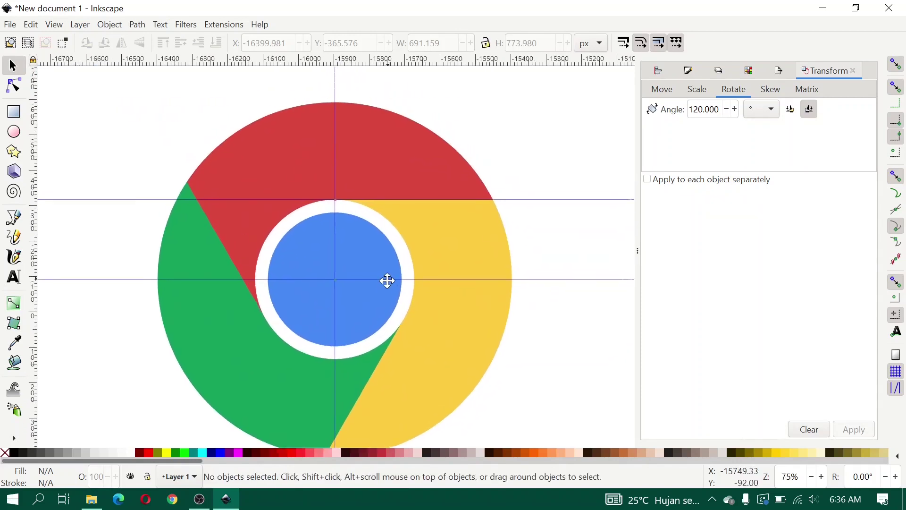
scroll(381, 273, "up", 1)
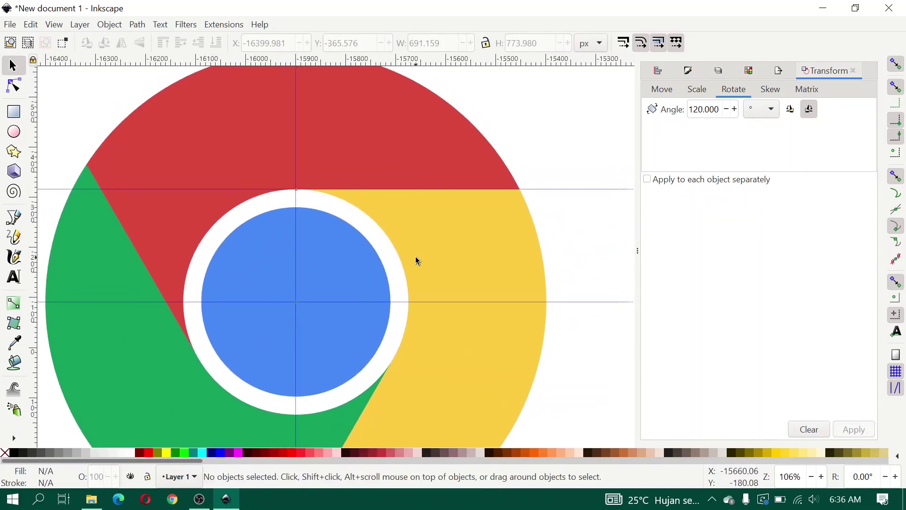
left_click(14, 218)
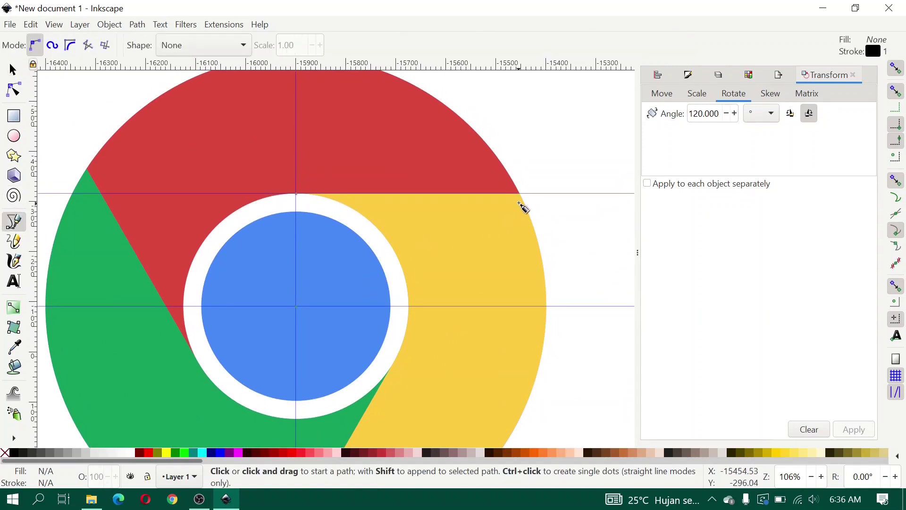
Step: Draw a closed shadow wedge from the ring's outer edge to the white gap's edge
left_click(520, 193)
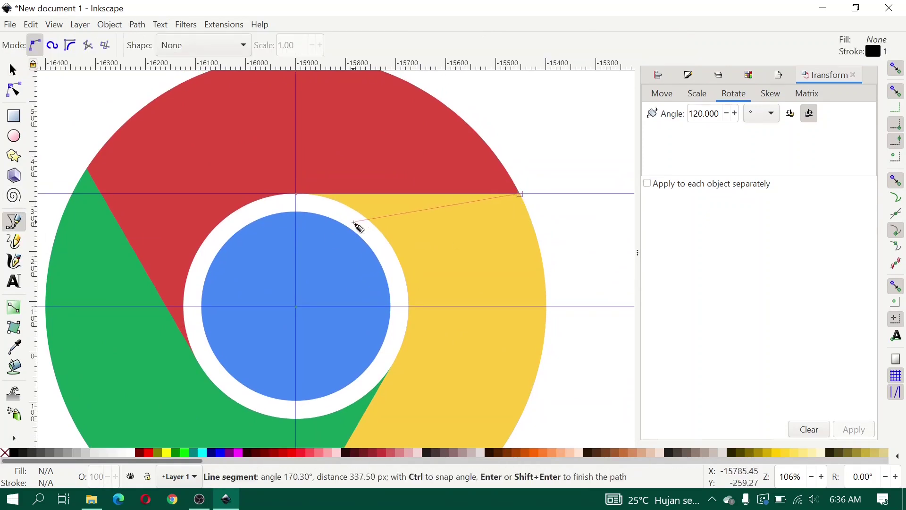
left_click(355, 227)
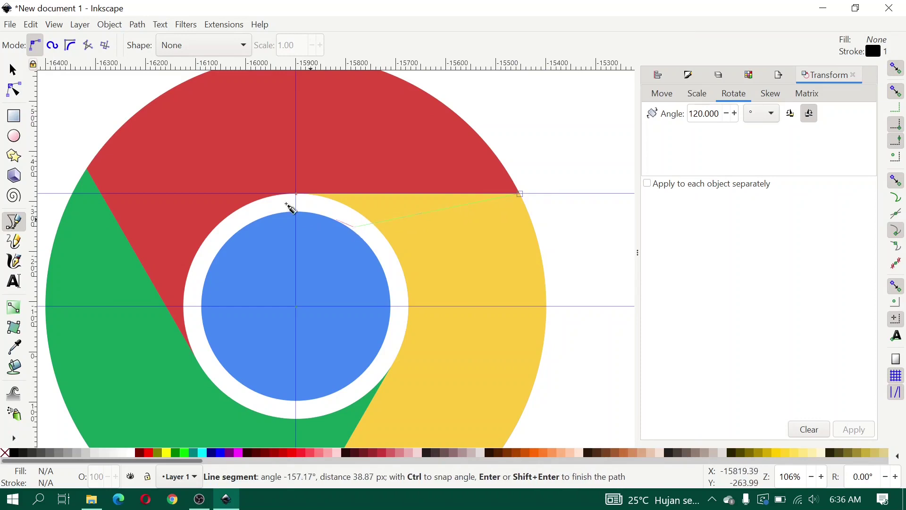
left_click(200, 169)
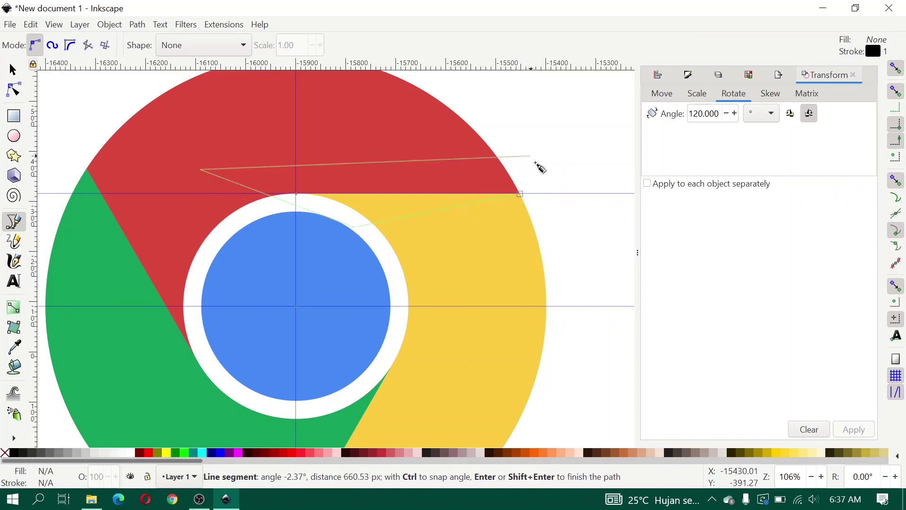
left_click(531, 156)
left_click(520, 193)
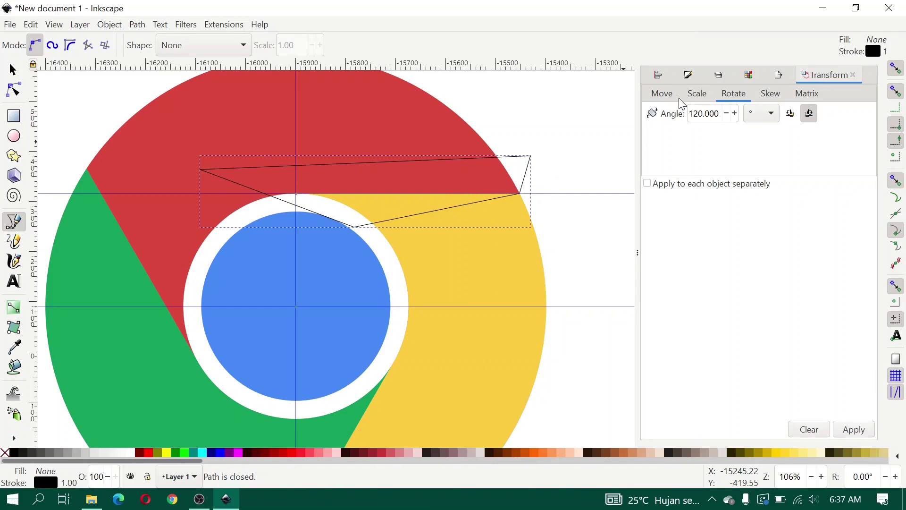
Step: Give the wedge a flat green fill and no stroke in Fill and Stroke
key("ctrl+shift+f")
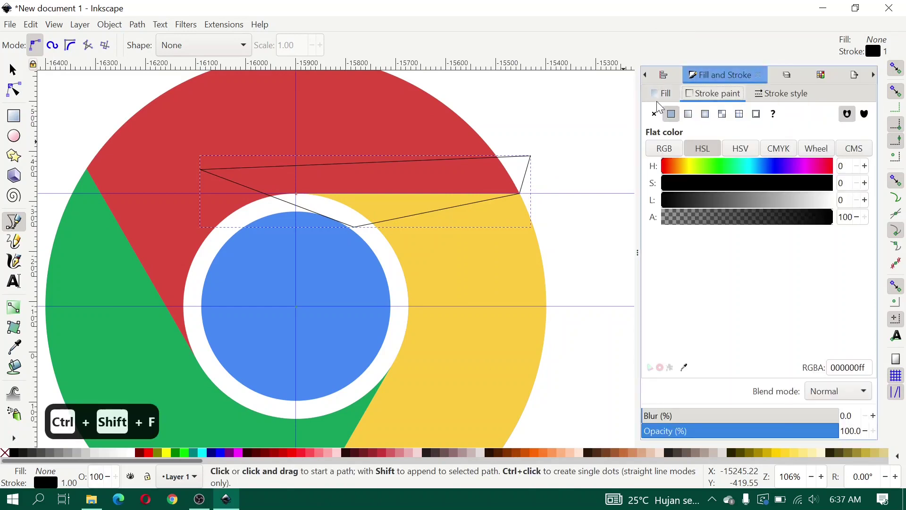
left_click(661, 99)
left_click(671, 114)
left_click(714, 94)
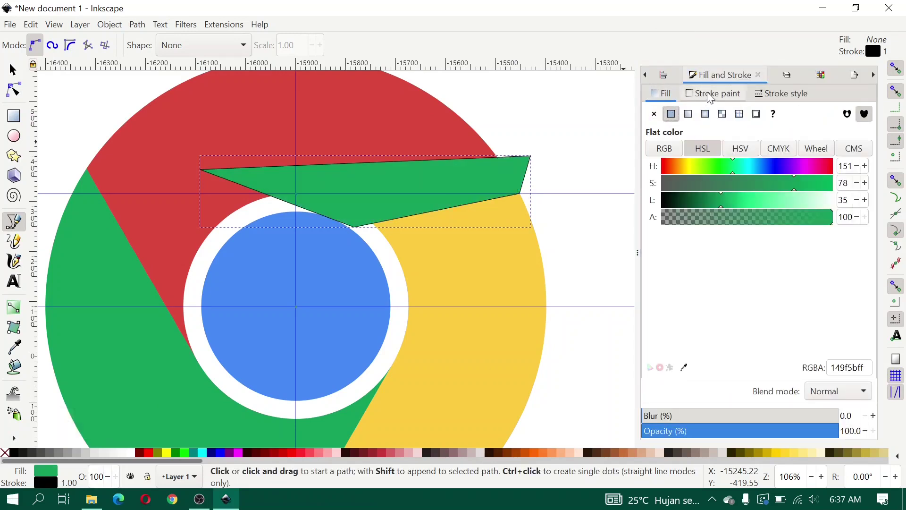
left_click(654, 114)
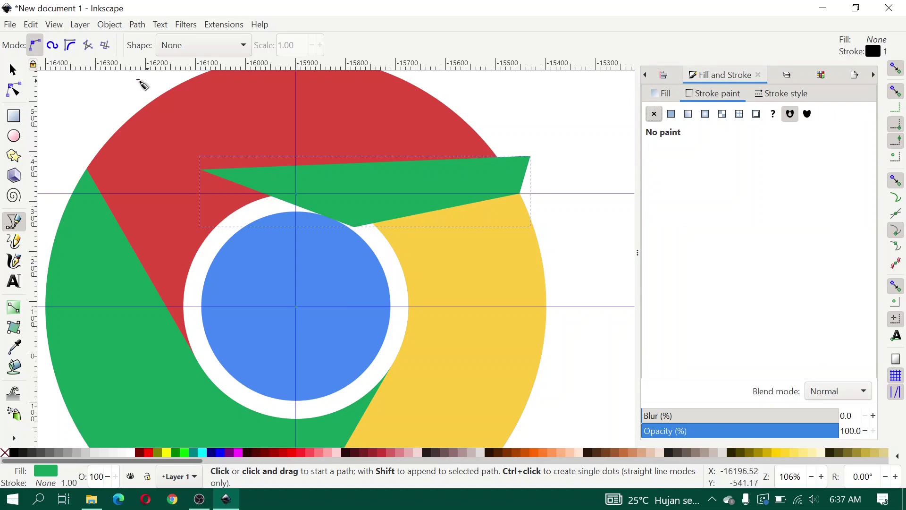
left_click(13, 70)
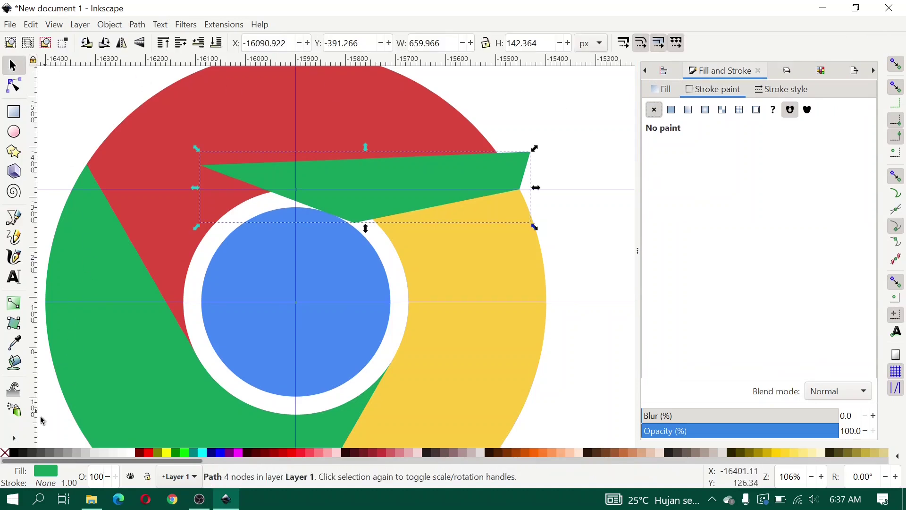
Step: Fill the selected wedge with the 80% Gray swatch
left_click(33, 454)
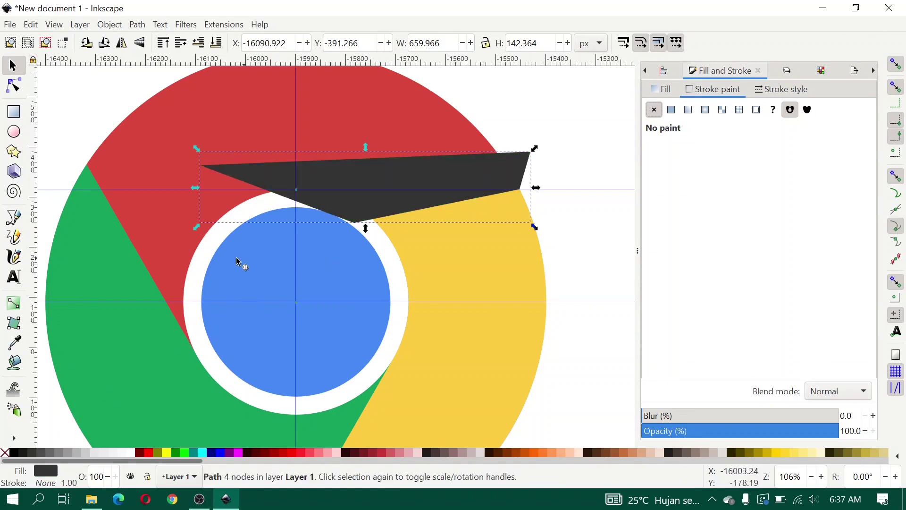
scroll(449, 307, "up", 1)
scroll(449, 307, "right", 1)
Step: Trim the dark wedge to a duplicate of the yellow segment using Path > Intersection
left_click(479, 276)
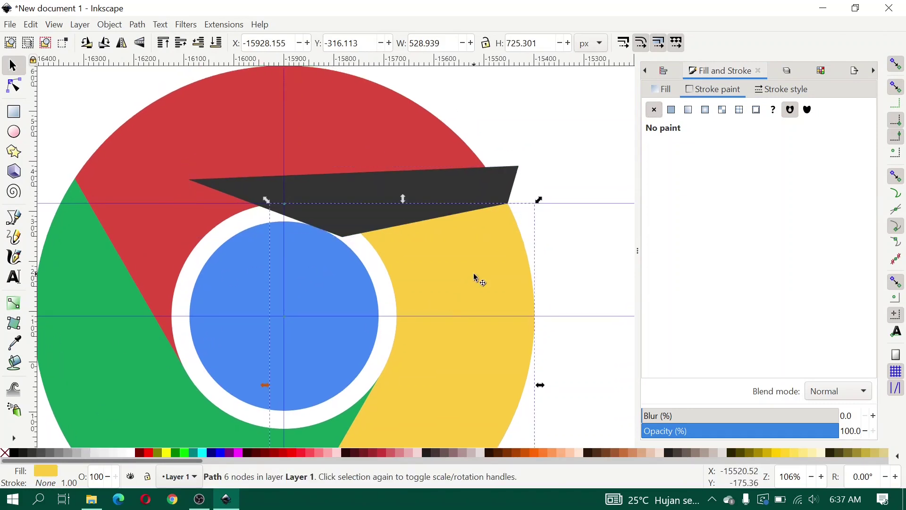
right_click(476, 277)
left_click(543, 215)
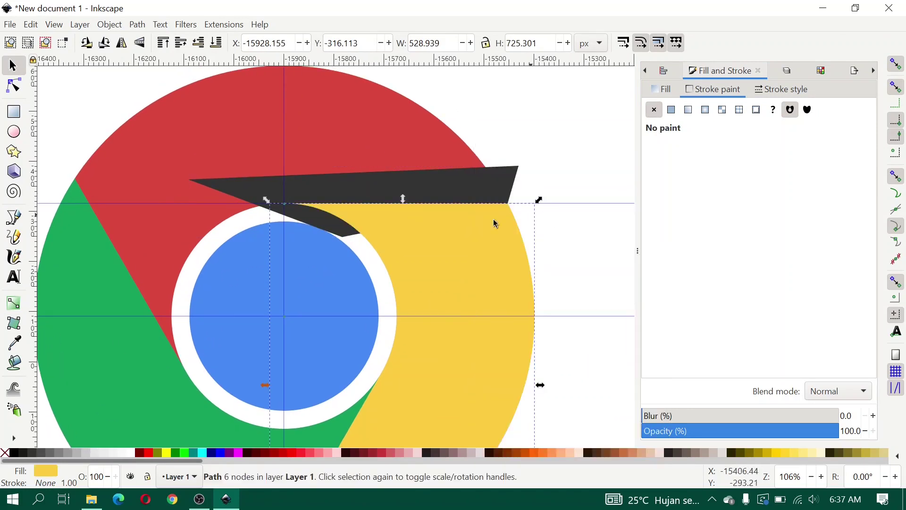
left_click(473, 179, "shift")
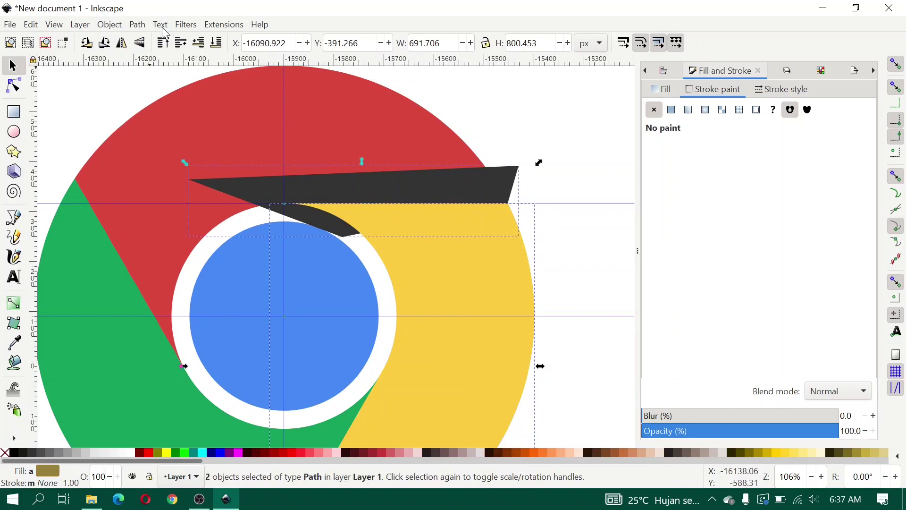
left_click(138, 25)
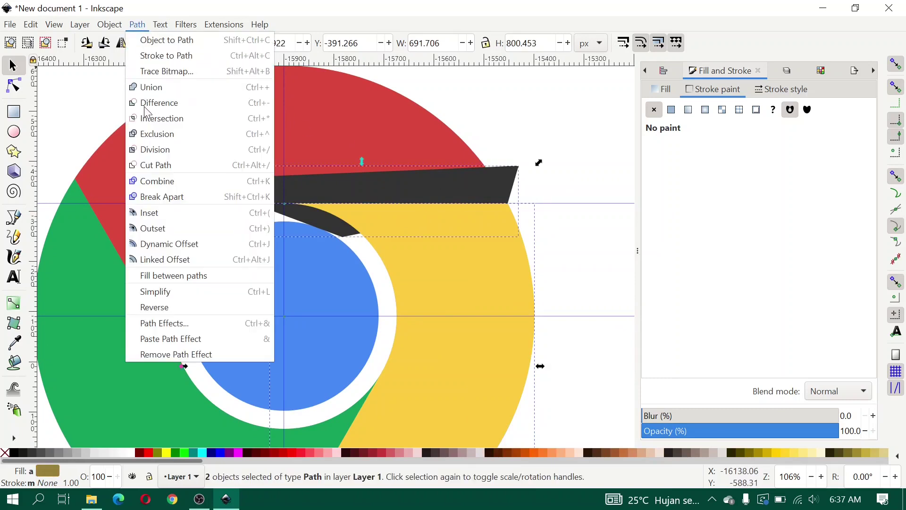
left_click(157, 120)
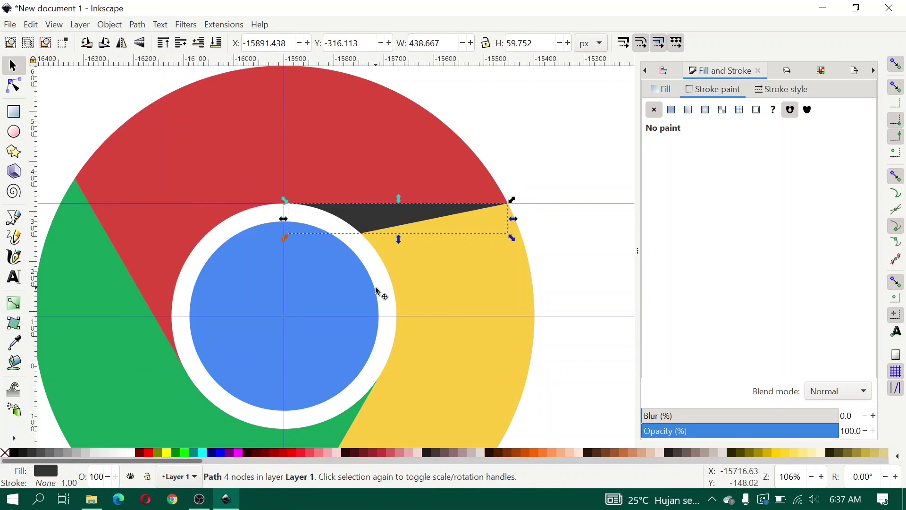
Step: Give the wedge a linear gradient fading from dark gray into transparent, starting in the red area
left_click(16, 304)
scroll(327, 273, "up", 3)
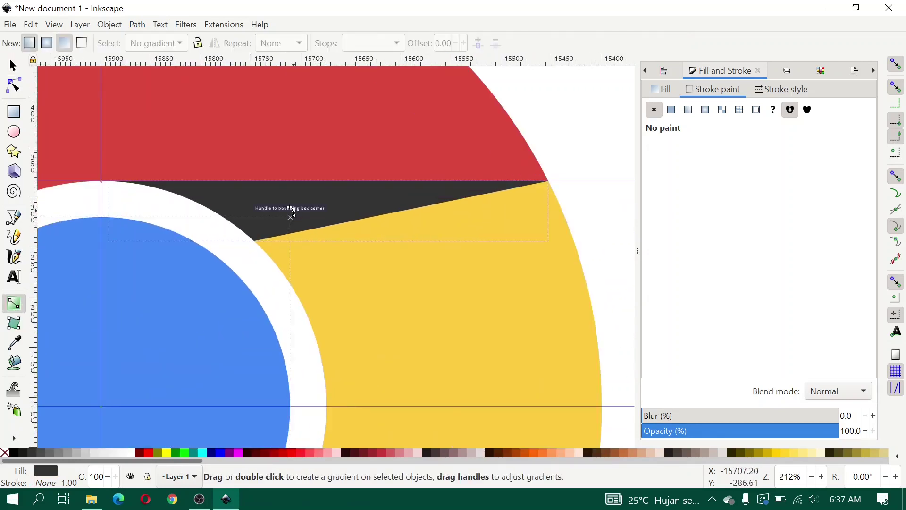
left_click_drag(273, 199, 343, 274)
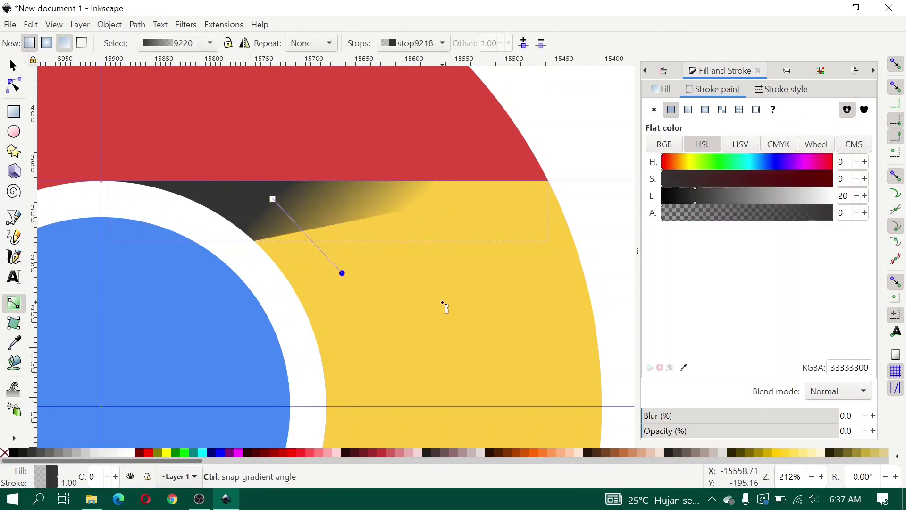
scroll(446, 305, "down", 2)
scroll(466, 305, "down", 2)
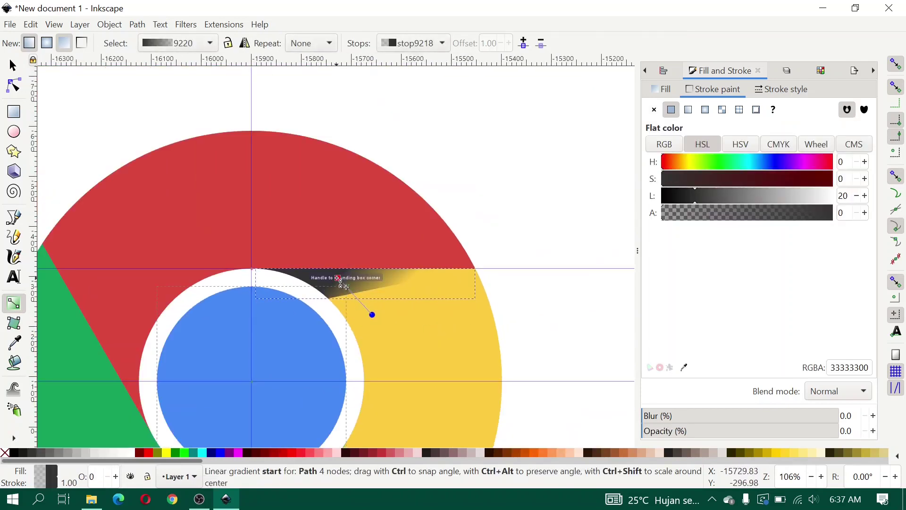
left_click_drag(336, 275, 320, 166)
Step: Move the shadow wedge's rotation centre to the blue circle's centre
left_click(13, 65)
scroll(499, 206, "down", 3)
scroll(499, 206, "left", 1)
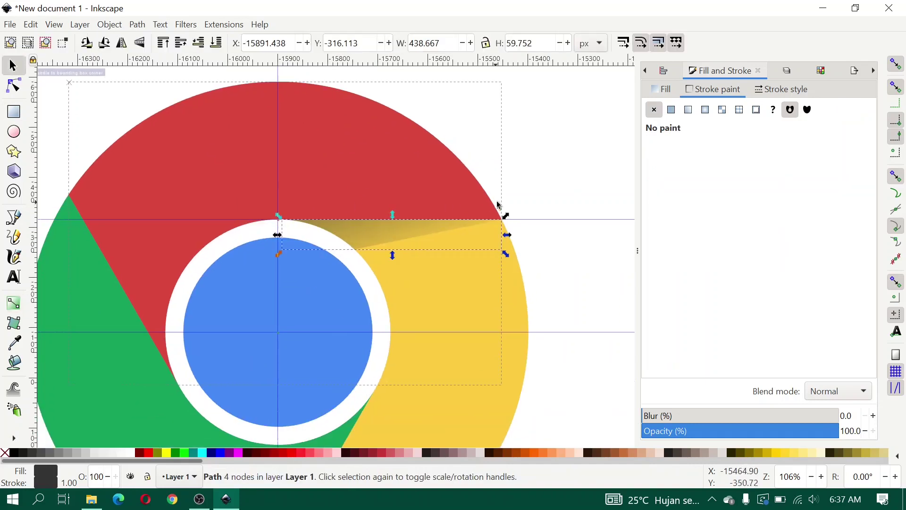
key("Escape")
scroll(412, 226, "down", 2)
scroll(412, 226, "left", 1)
left_click(410, 208)
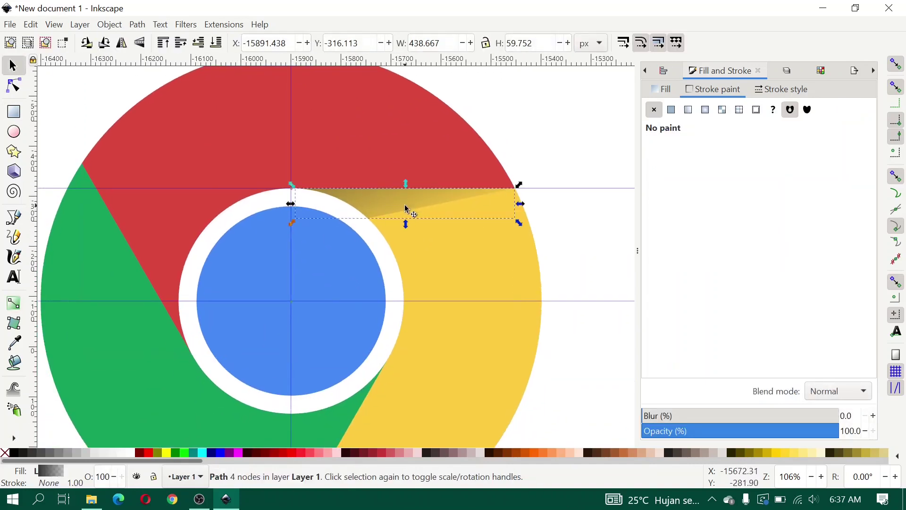
left_click(417, 208)
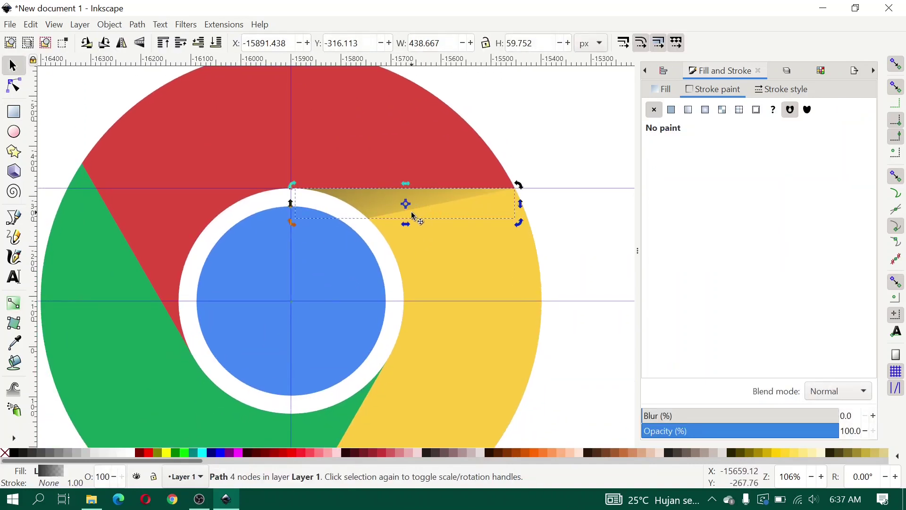
mouse_move(406, 203)
left_mouse_down()
mouse_move(292, 302)
mouse_move(293, 320)
mouse_move(296, 307)
left_mouse_up()
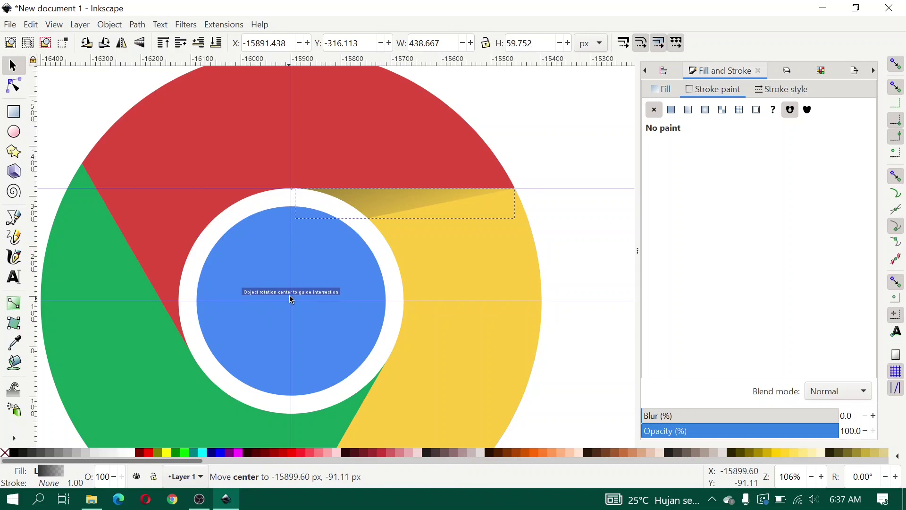
Step: Duplicate the shadow wedge and rotate the copy 120° onto the yellow/green border
left_click_drag(294, 304, 294, 304)
scroll(343, 259, "down", 1, "ctrl")
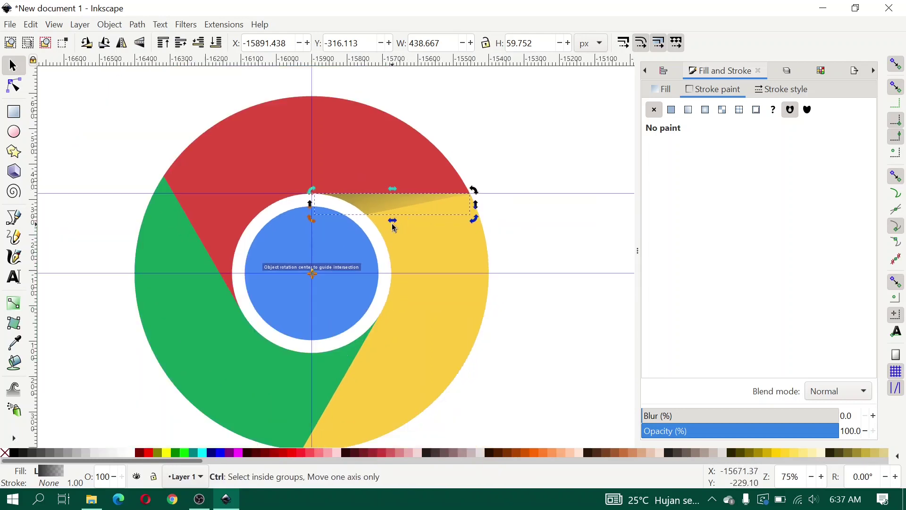
scroll(377, 213, "down", 2)
scroll(377, 212, "left", 2)
right_click(415, 162)
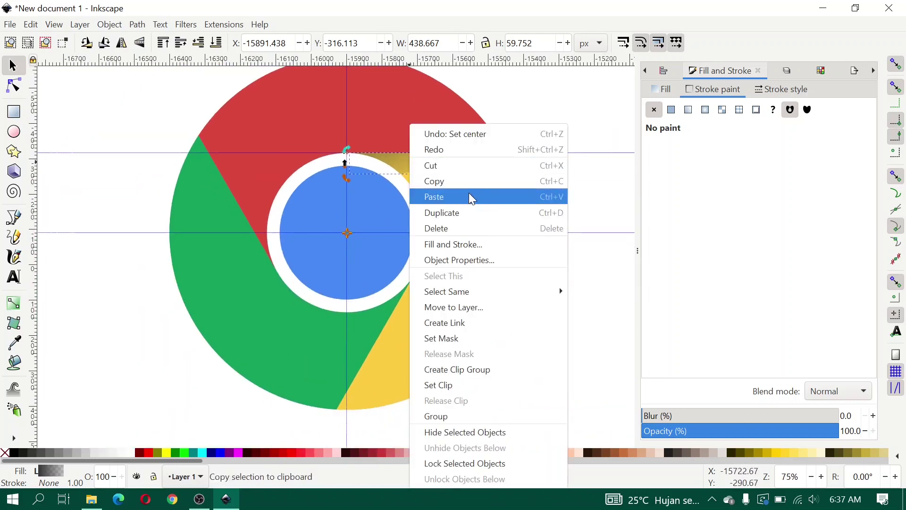
left_click(469, 212)
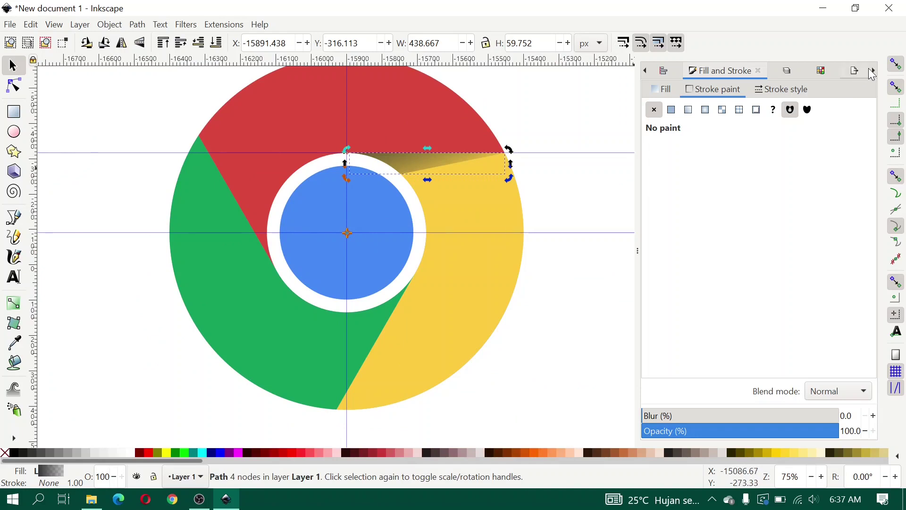
left_click(872, 71)
left_click(839, 72)
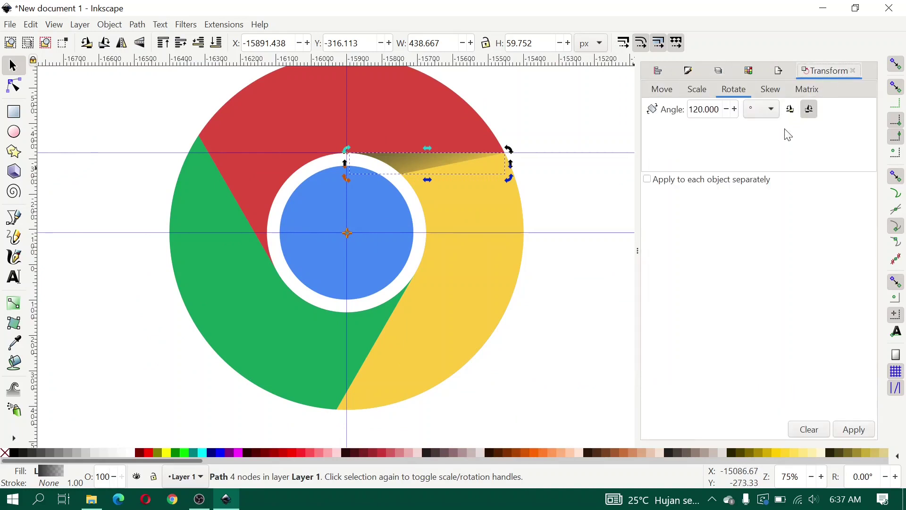
left_click(847, 435)
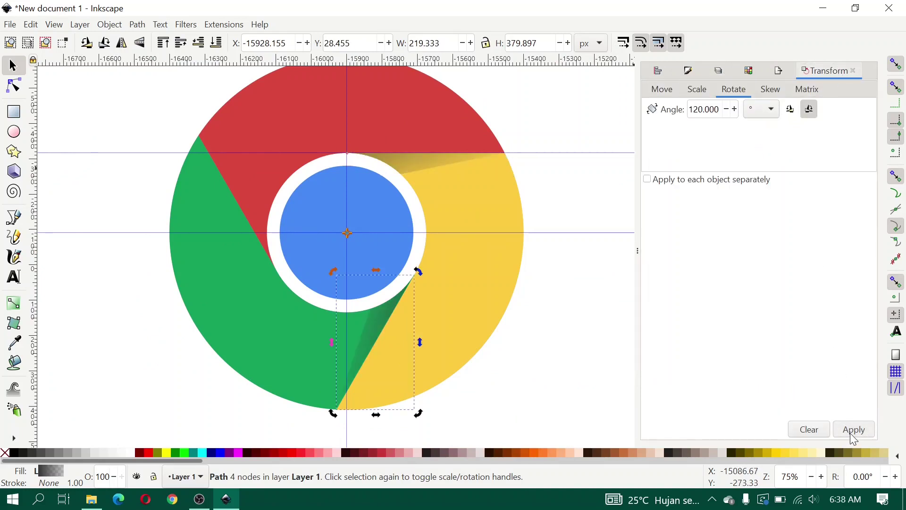
Step: Duplicate the rotated shadow and rotate it another 120° onto the green/red border
right_click(383, 318)
left_click(474, 212)
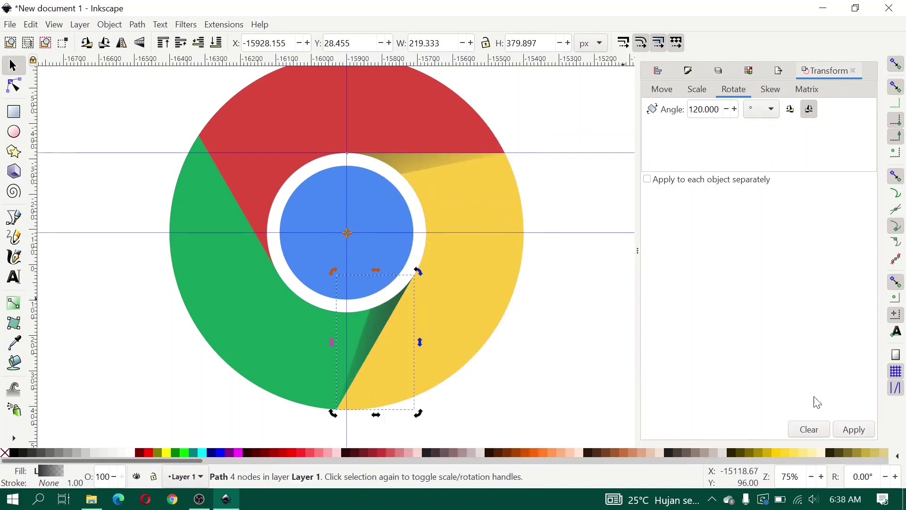
left_click(855, 433)
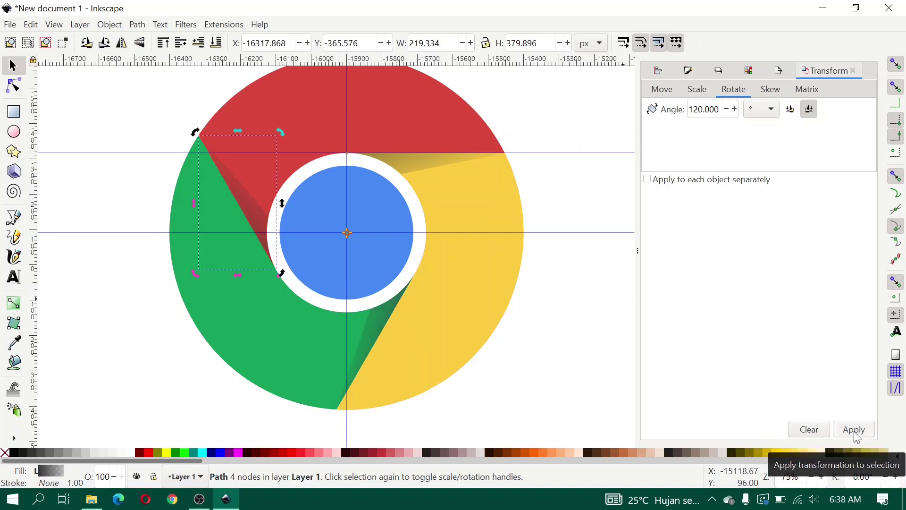
left_click(563, 363)
Step: Hide the guide lines via View > Guides
scroll(501, 340, "down", 1)
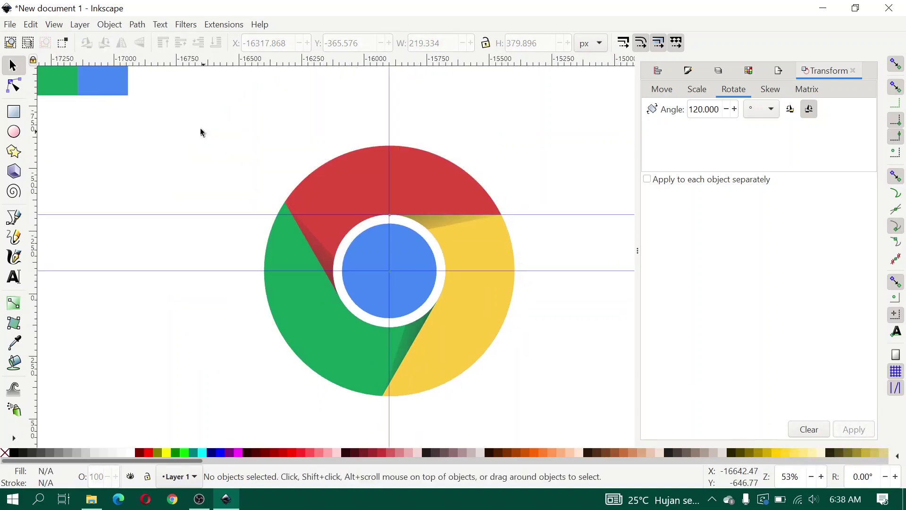
left_click(80, 24)
mouse_move(54, 25)
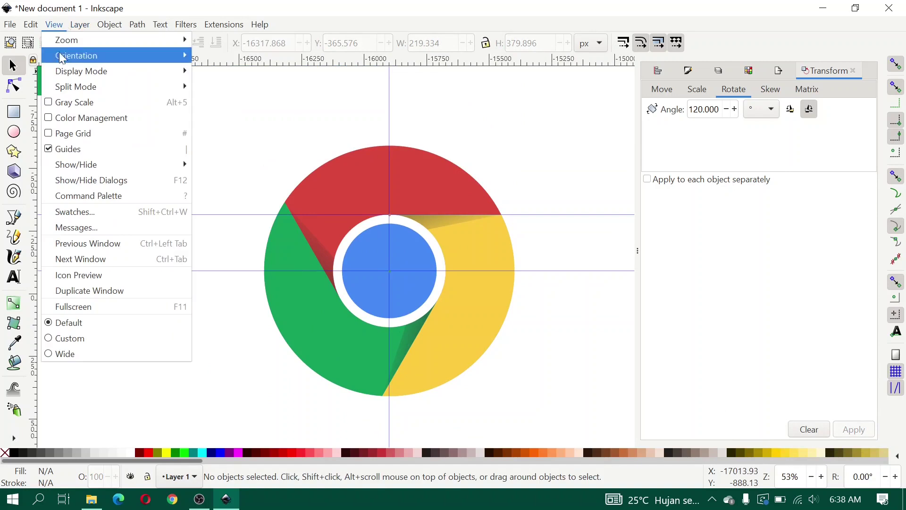
left_click(75, 149)
Step: Pan the logo lower in view, then minimize the Inkscape window
scroll(236, 258, "down", 2)
scroll(278, 257, "up", 2)
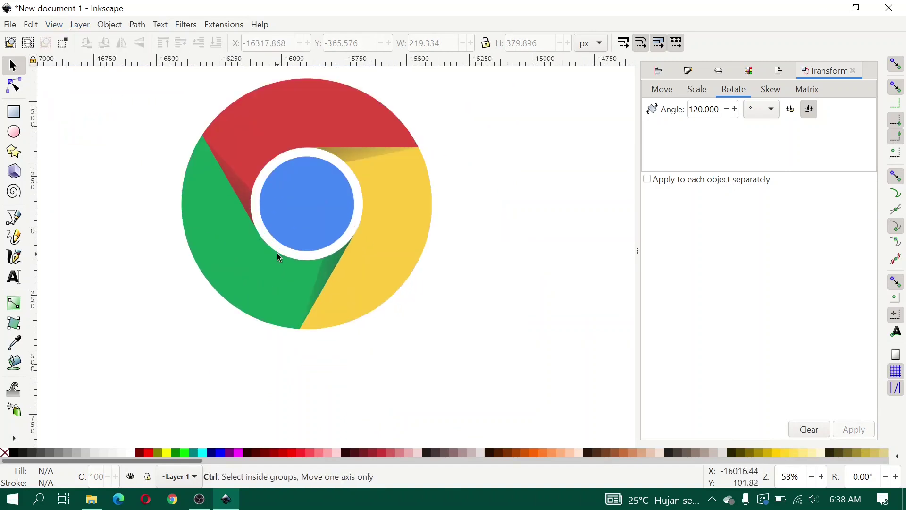
left_click_drag(327, 264, 320, 329)
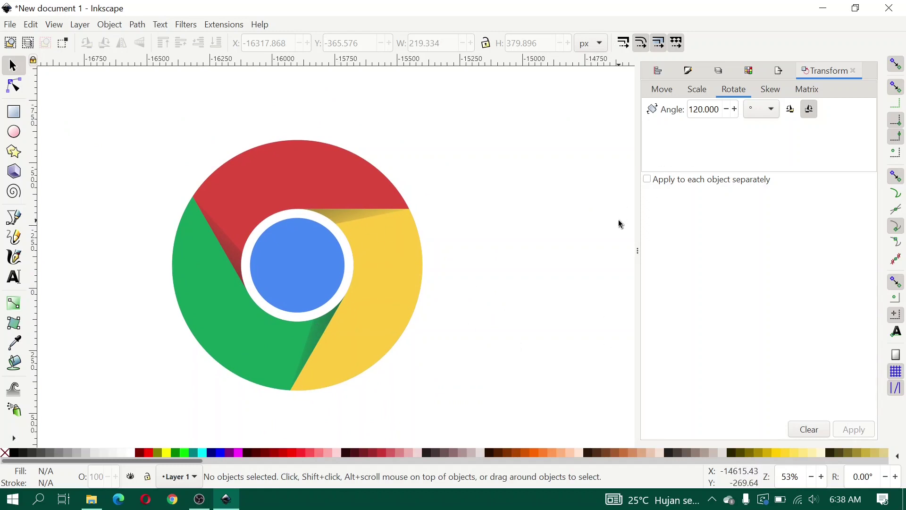
left_click(812, 7)
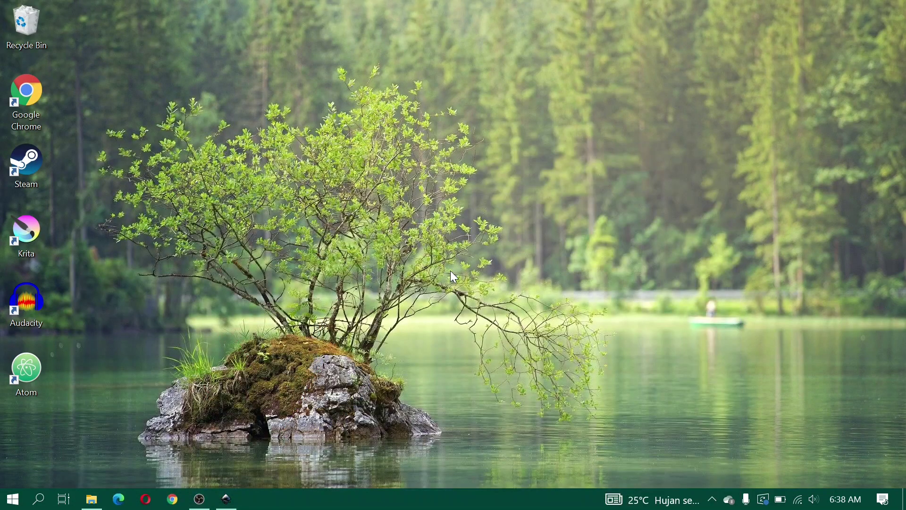